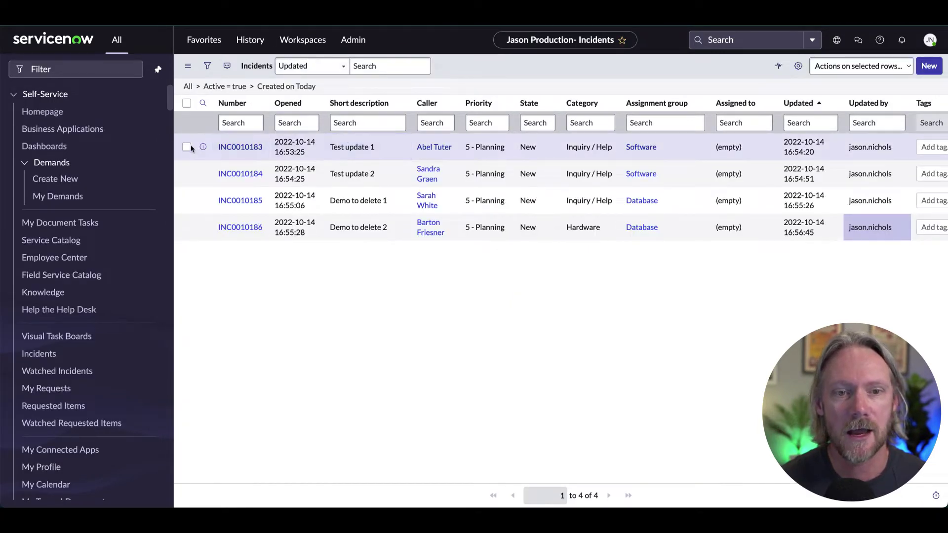
# Check the Category, Assignment group and Reassignment count fields of the "Test update 1" incident among today's test update incidents.
pyautogui.click(187, 147)
pyautogui.click(186, 174)
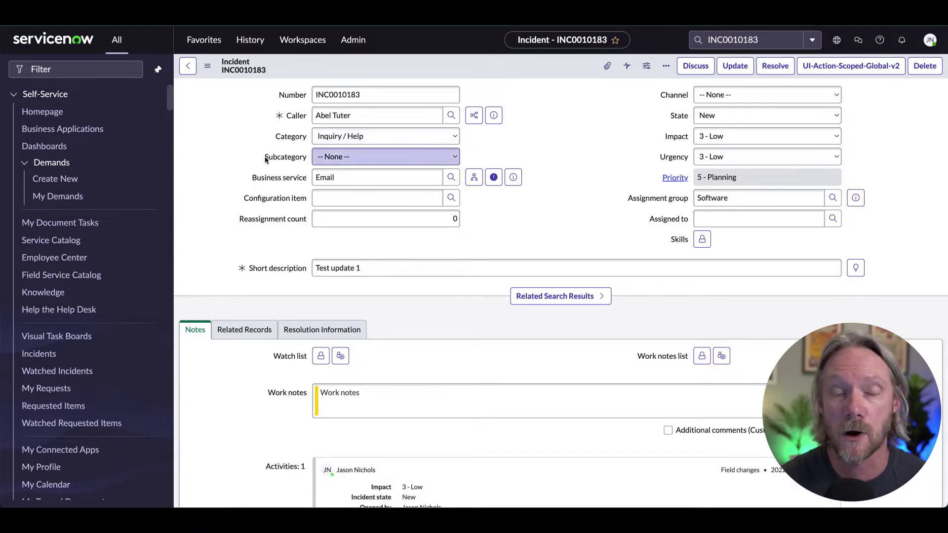
pyautogui.moveTo(275, 137); pyautogui.dragTo(312, 144)
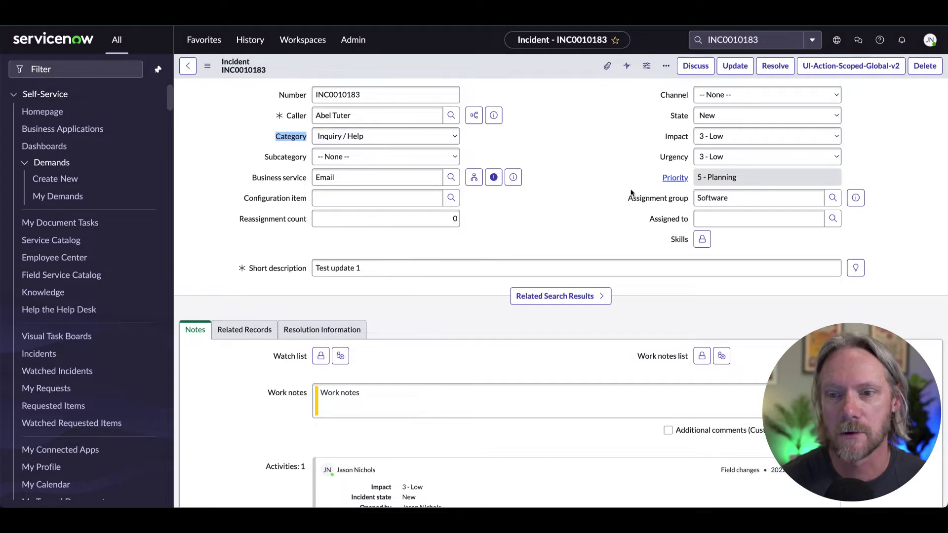
pyautogui.moveTo(628, 199); pyautogui.dragTo(693, 201)
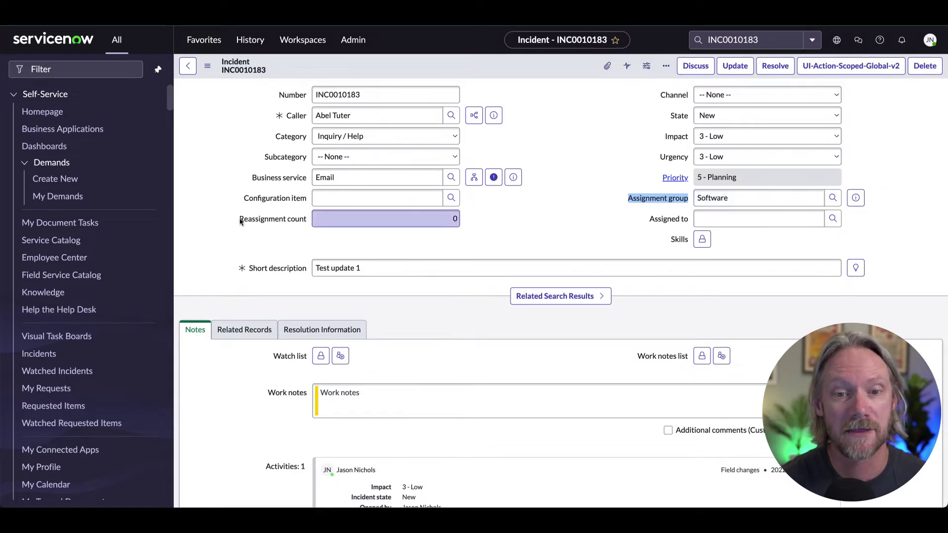
pyautogui.moveTo(240, 220); pyautogui.dragTo(308, 221)
pyautogui.click(376, 219)
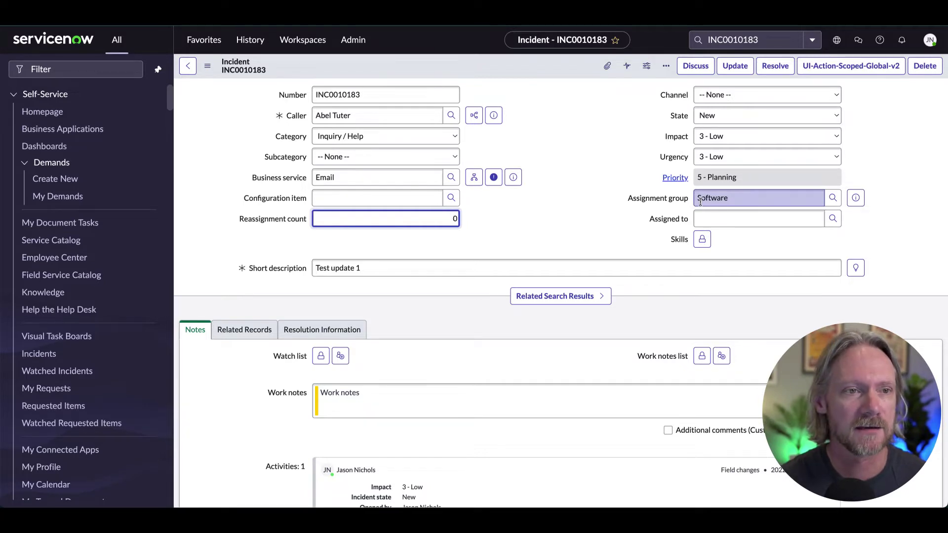
pyautogui.click(549, 222)
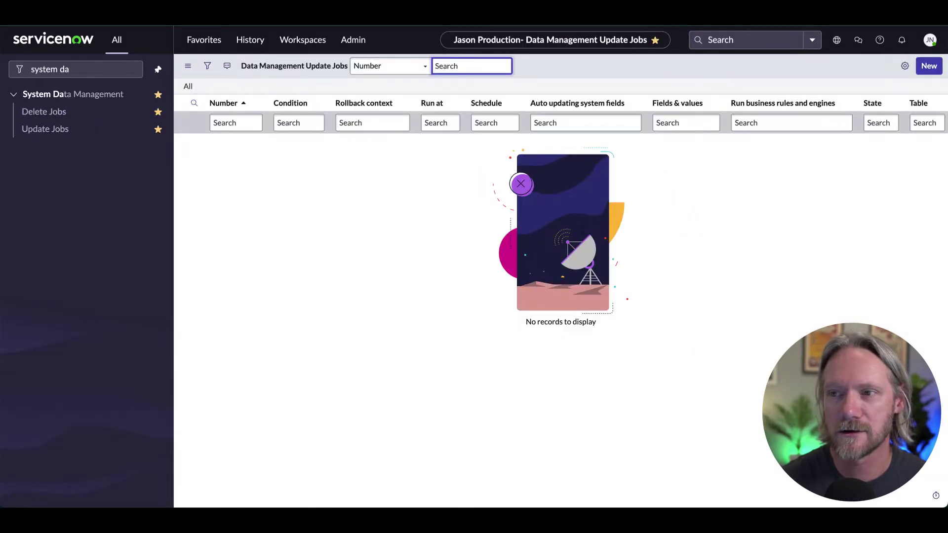
# Start a new data management update job for the Incident [incident] table.
pyautogui.click(928, 65)
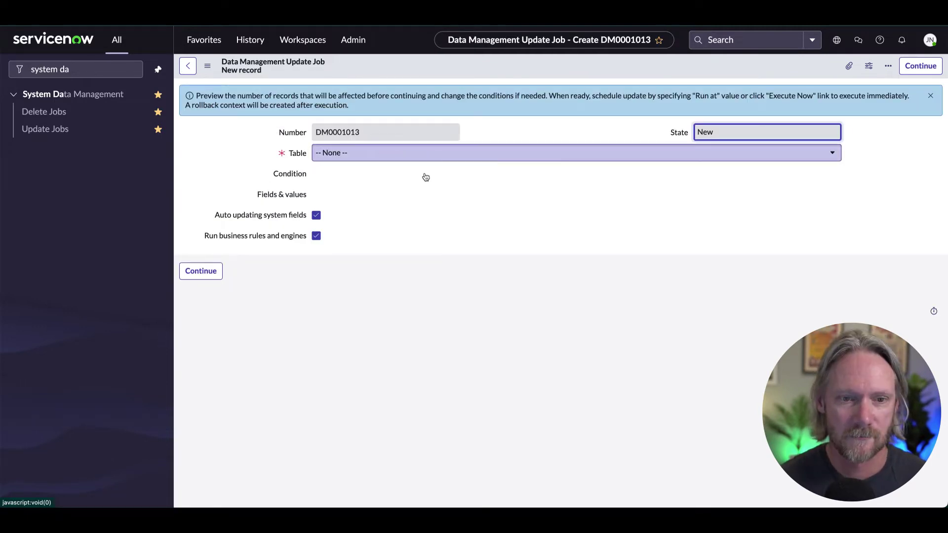
pyautogui.press('Tab')
pyautogui.write('incident')
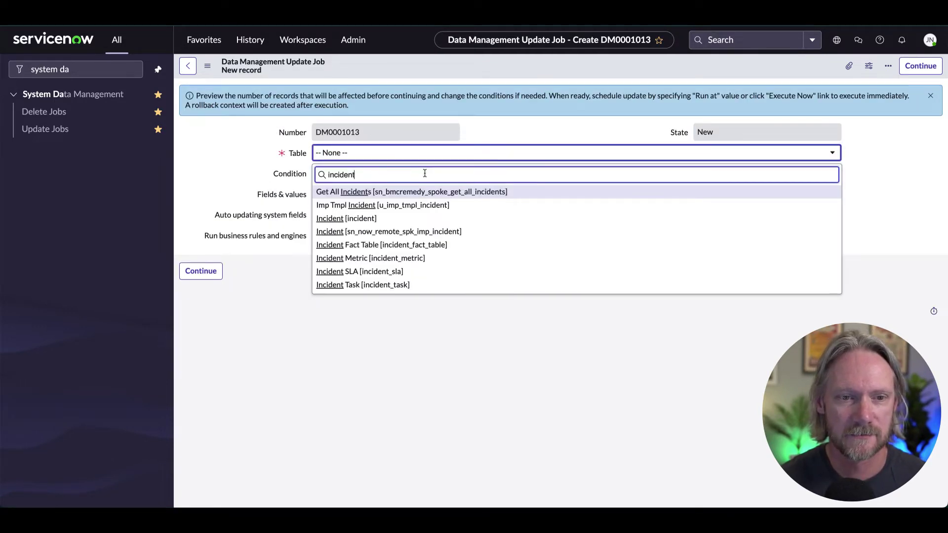
pyautogui.click(333, 219)
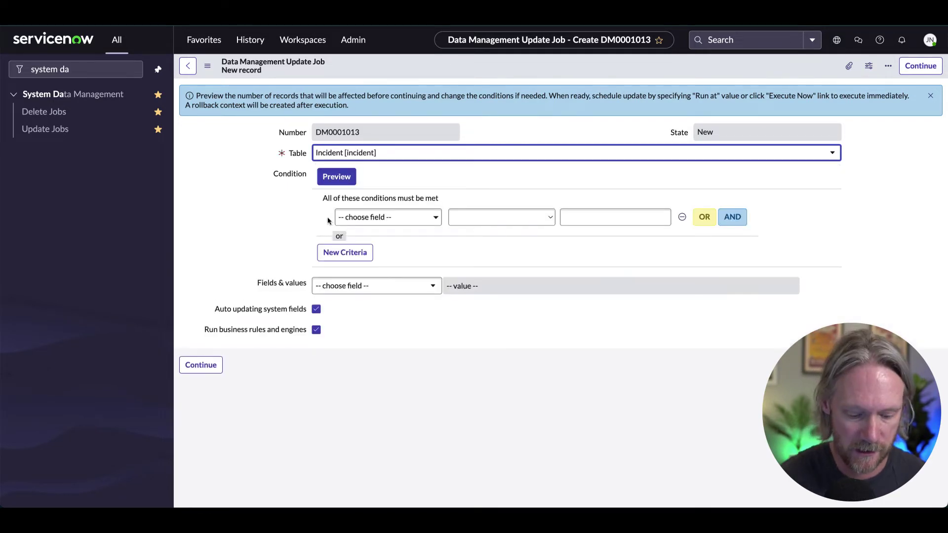
# Set the job's condition to Short description contains "test update" and preview the matching records.
pyautogui.click(398, 220)
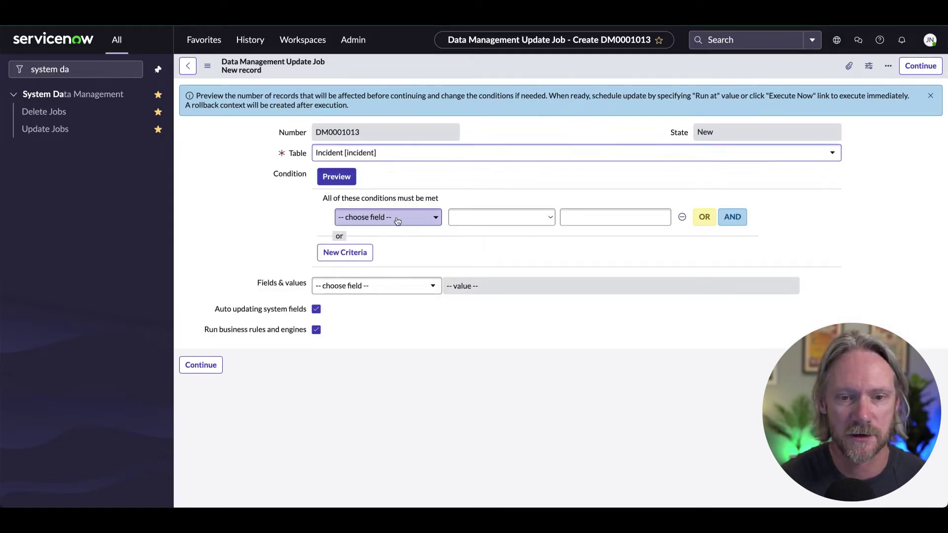
pyautogui.write('short')
pyautogui.press('Return')
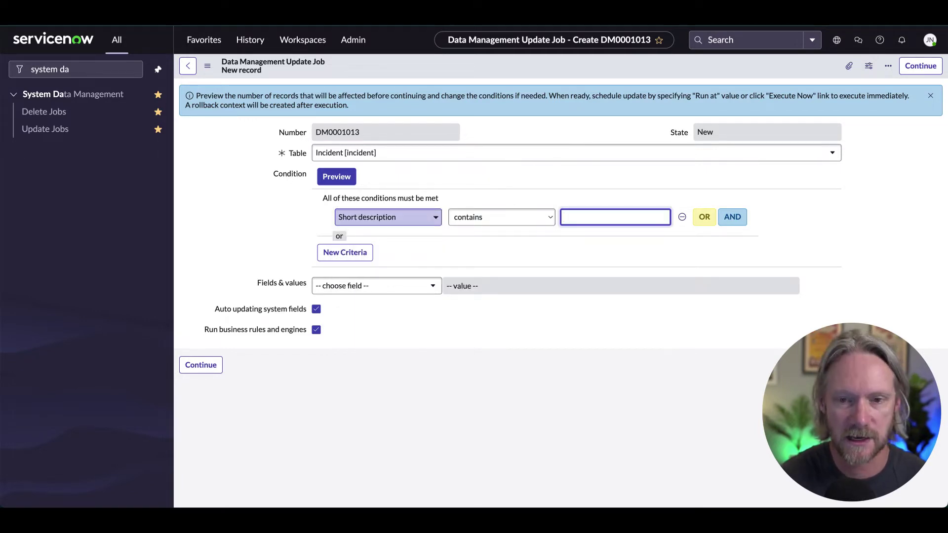
pyautogui.write('test upda')
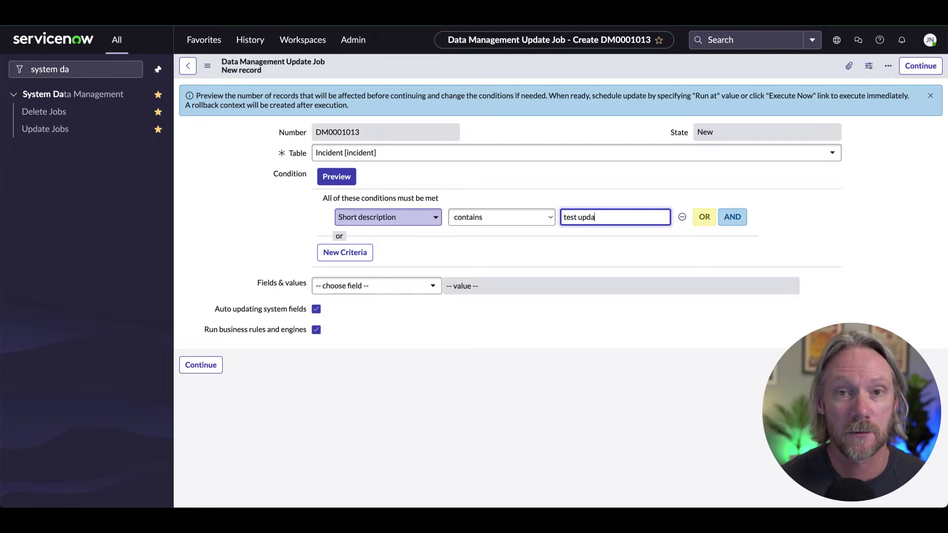
pyautogui.write('te')
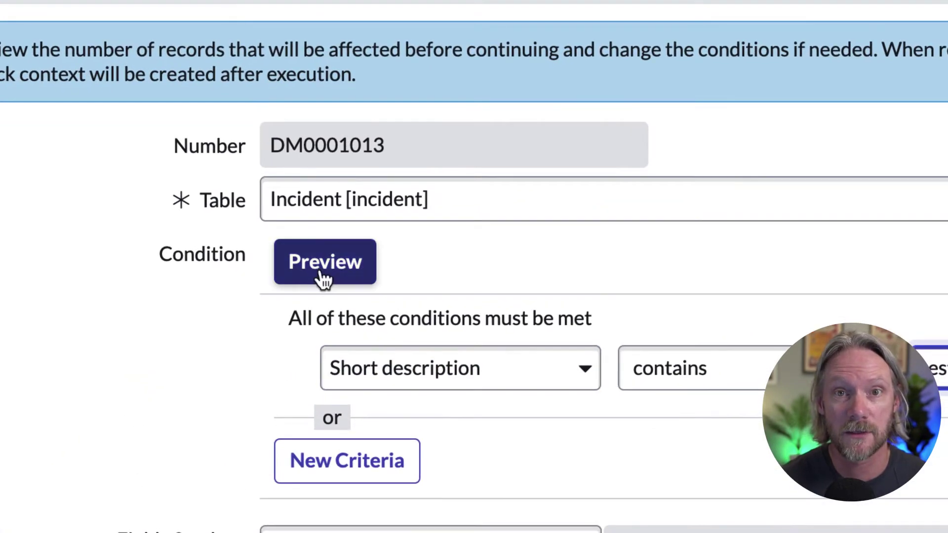
pyautogui.click(324, 280)
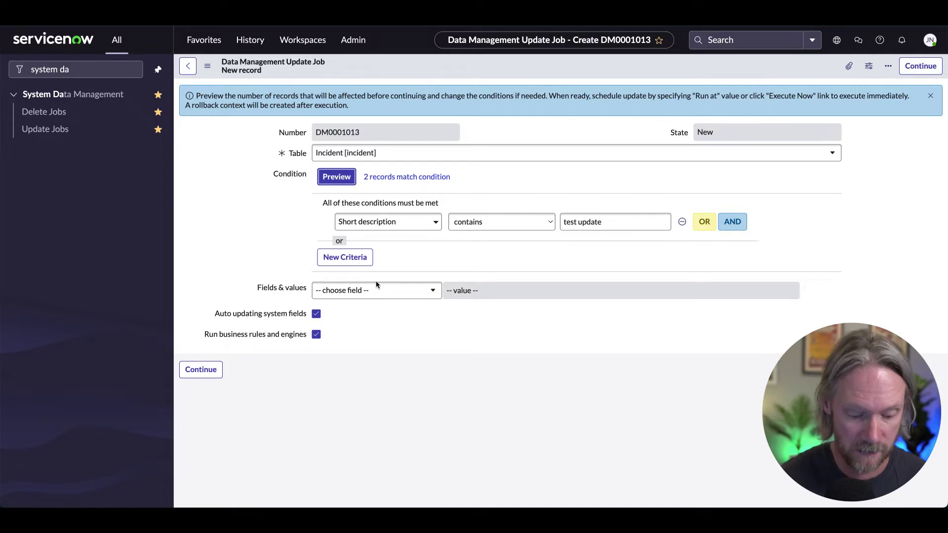
# Add Category with the value Hardware to the job's fields and values.
pyautogui.click(377, 295)
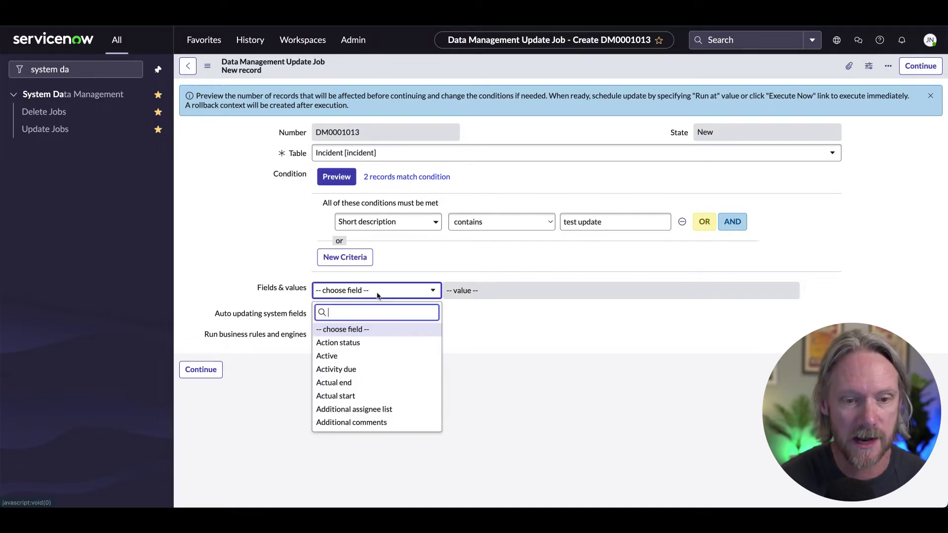
pyautogui.write('cate')
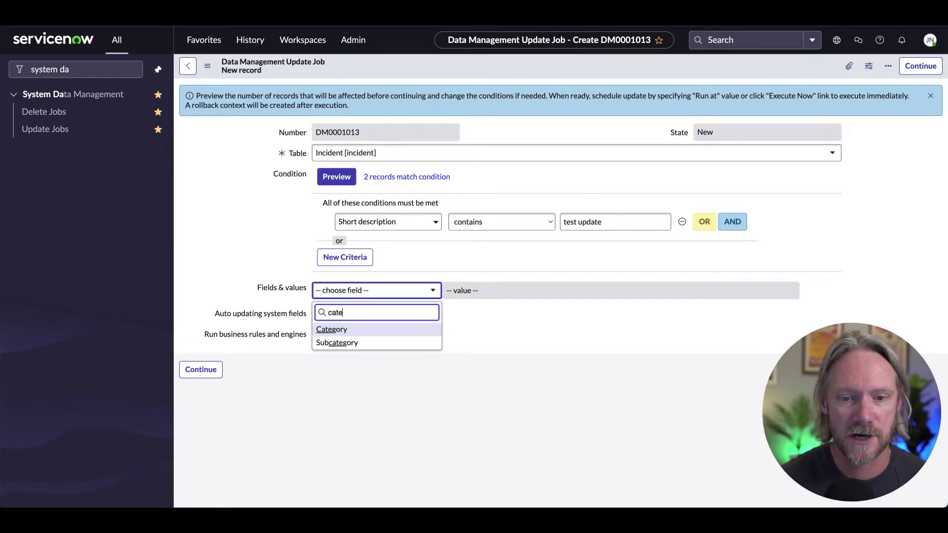
pyautogui.press('Return')
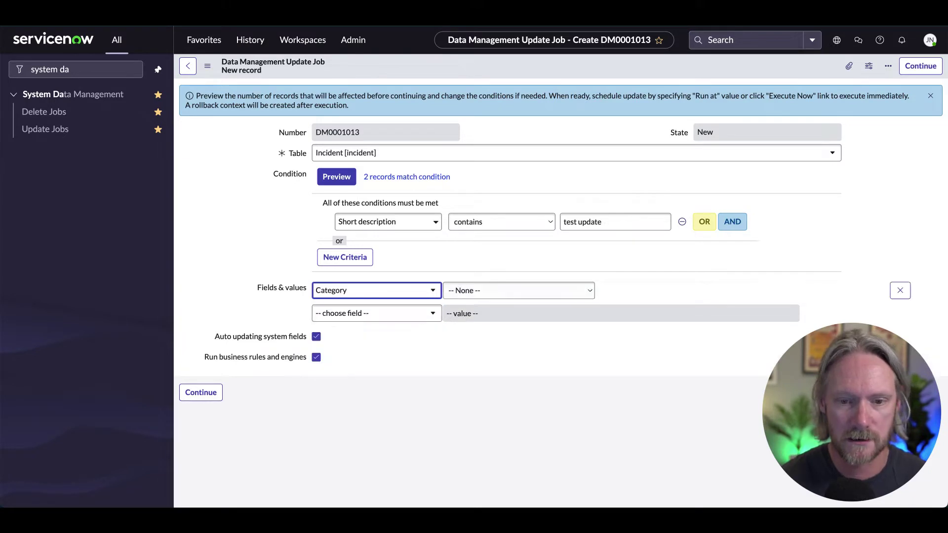
pyautogui.press('Tab')
pyautogui.write('h')
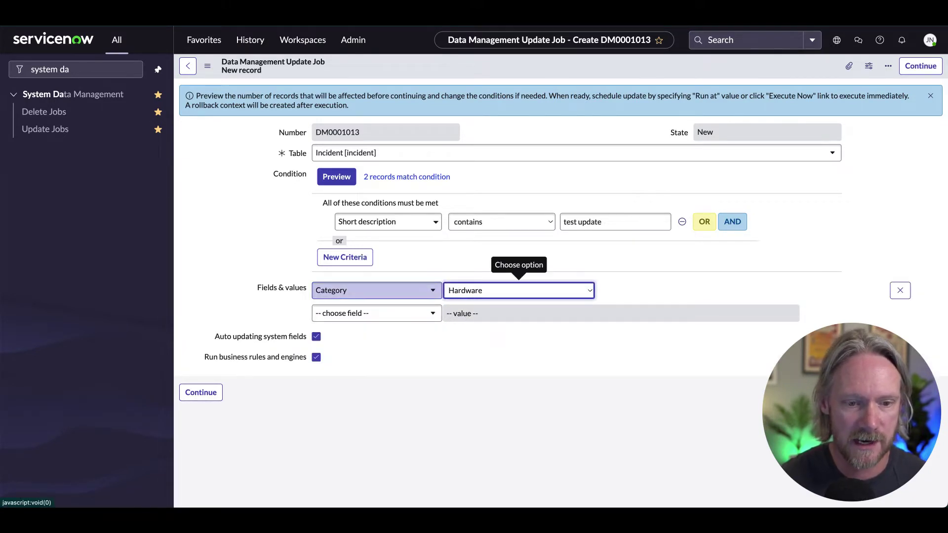
# Add Assignment group with the value Hardware as the second field for the job to update.
pyautogui.click(359, 315)
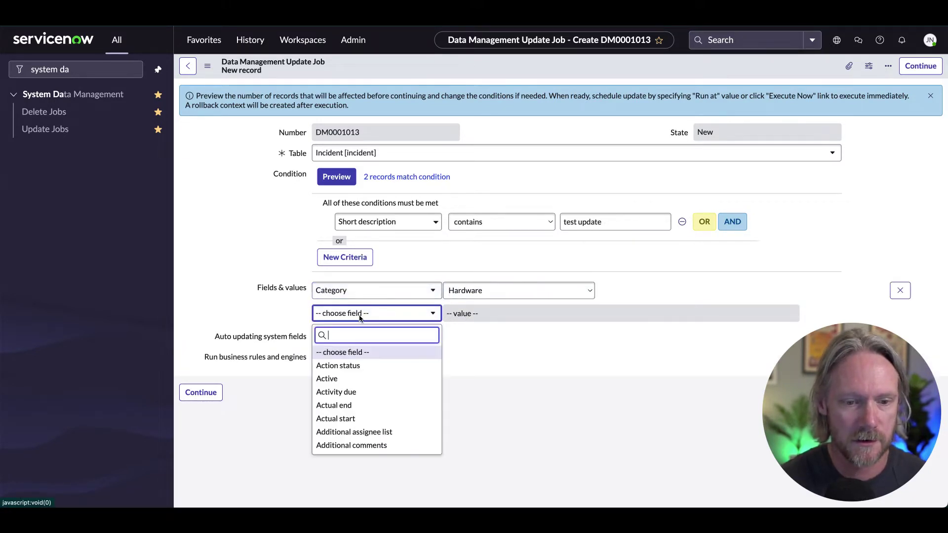
pyautogui.write('assign')
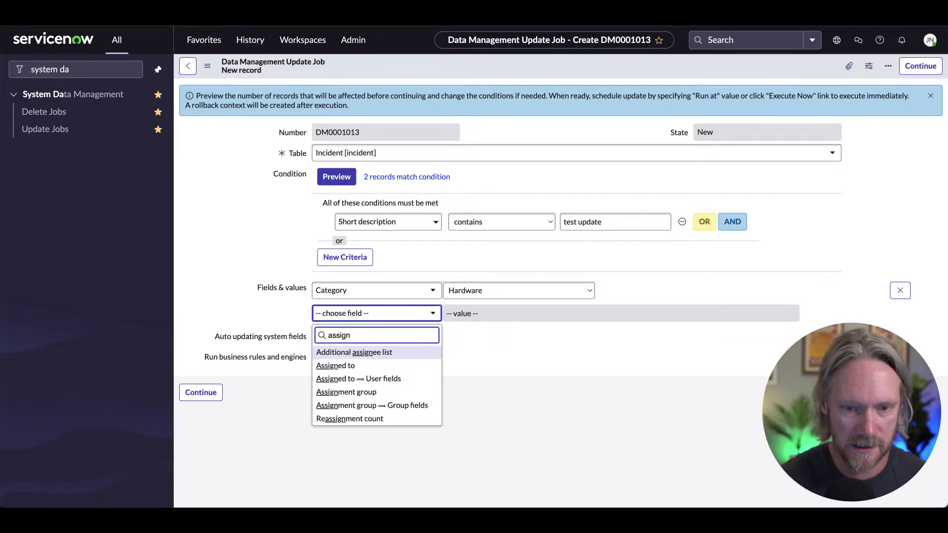
pyautogui.press('Down')
pyautogui.press('Down')
pyautogui.press('Down')
pyautogui.press('Return')
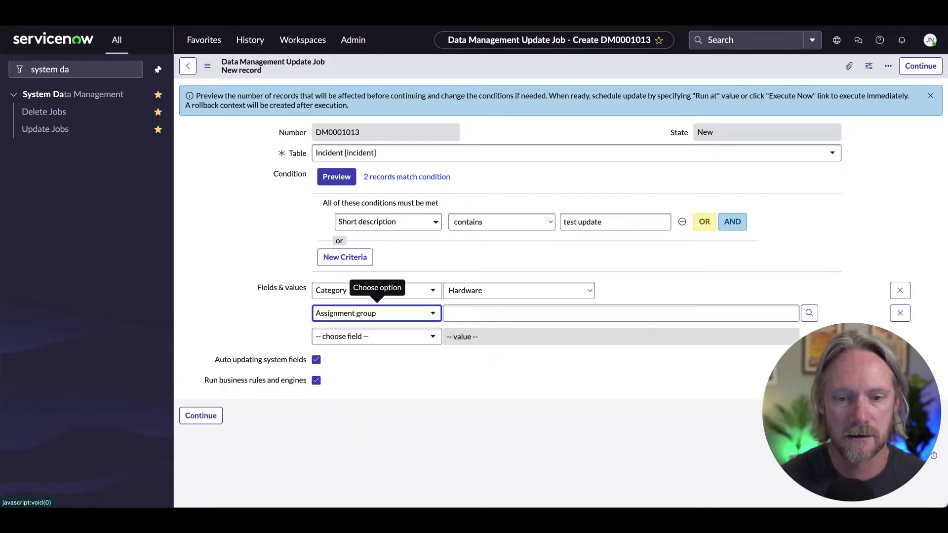
pyautogui.click(621, 313)
pyautogui.write('Hard')
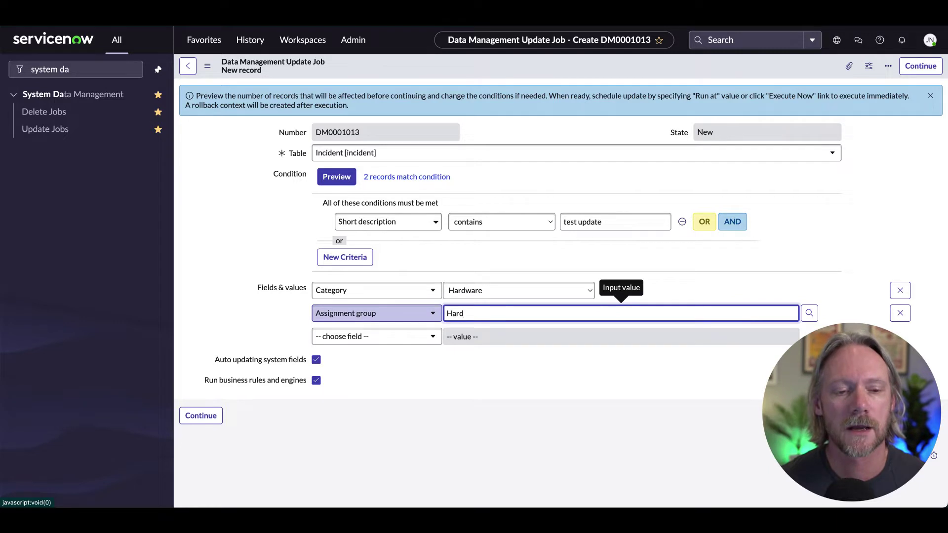
pyautogui.write('ware')
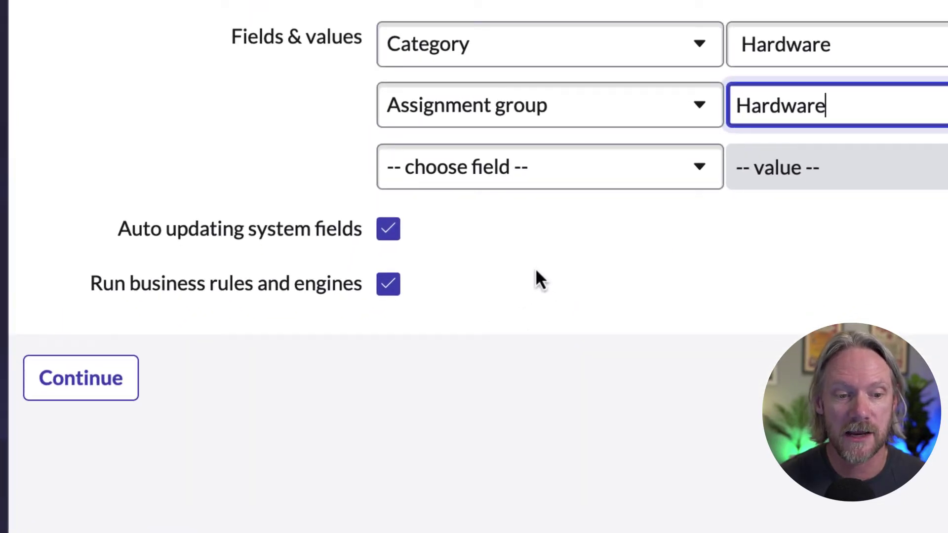
# Review the automatic system field updating and business rule options, keep both enabled, and continue to the job's scheduling stage.
pyautogui.moveTo(147, 232)
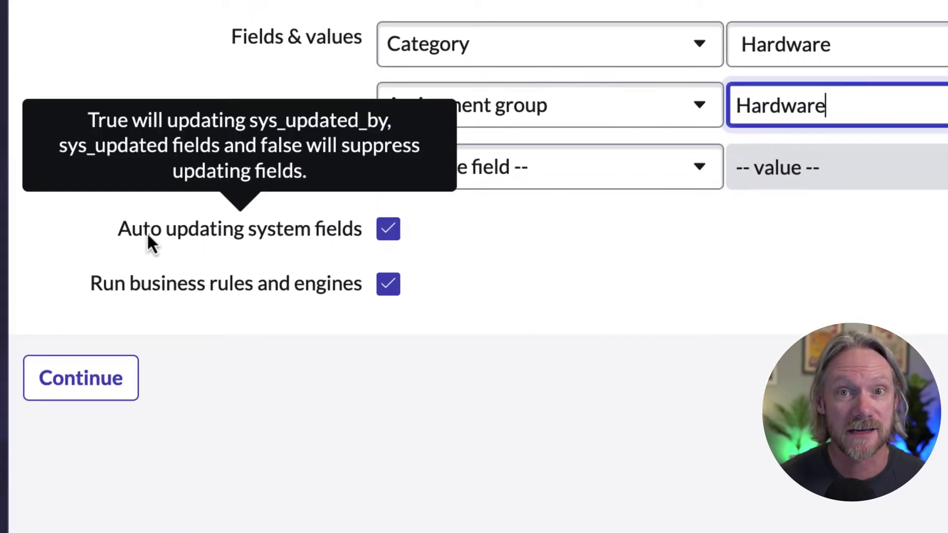
pyautogui.moveTo(144, 231); pyautogui.dragTo(268, 232)
pyautogui.moveTo(353, 230); pyautogui.dragTo(365, 229)
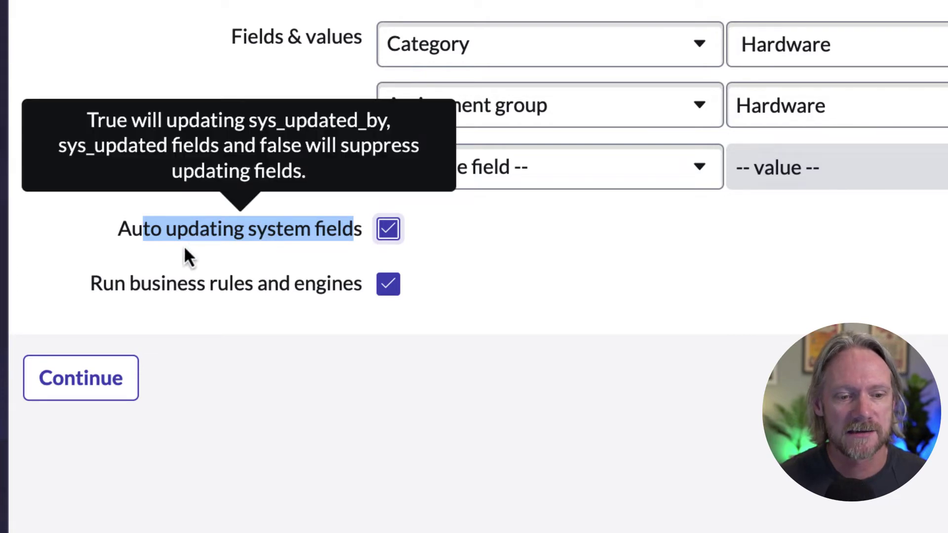
pyautogui.moveTo(132, 286)
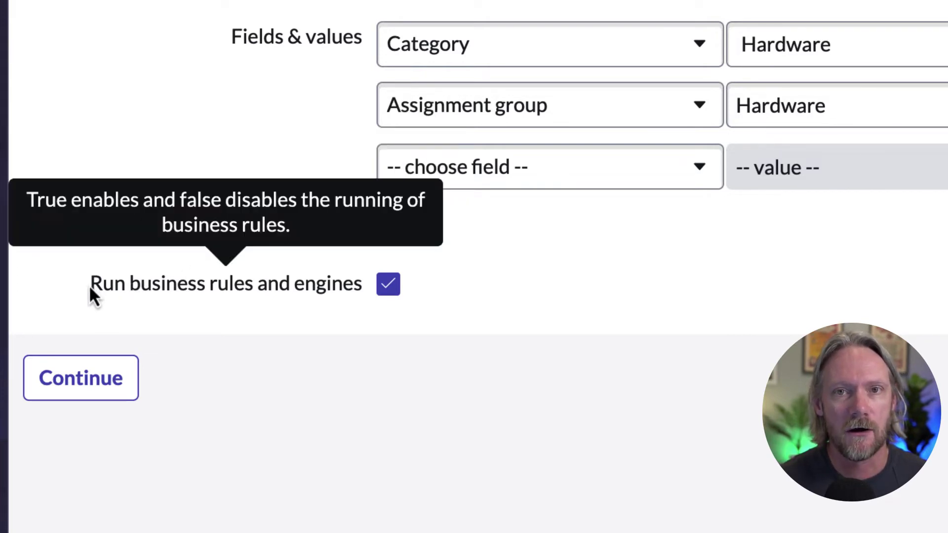
pyautogui.moveTo(89, 289); pyautogui.dragTo(350, 309)
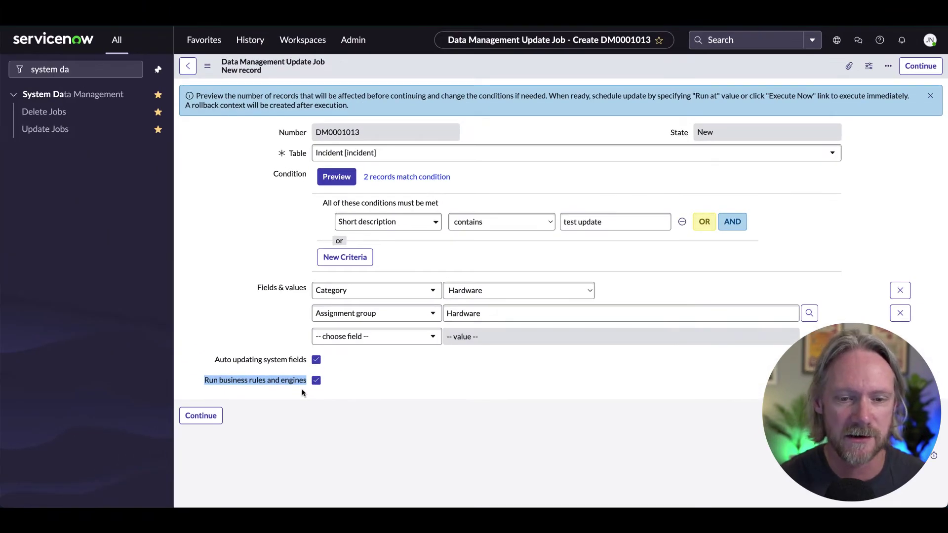
pyautogui.click(210, 415)
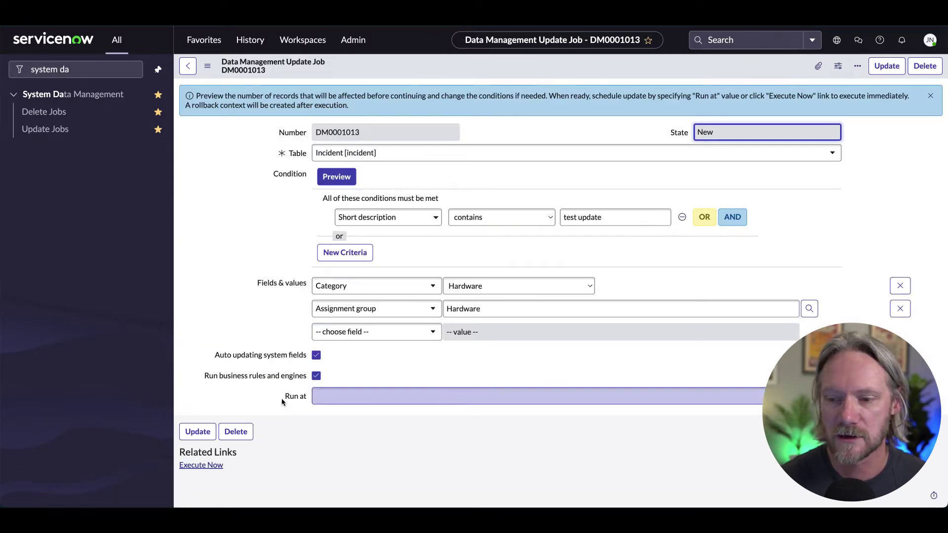
pyautogui.moveTo(281, 403); pyautogui.dragTo(304, 402)
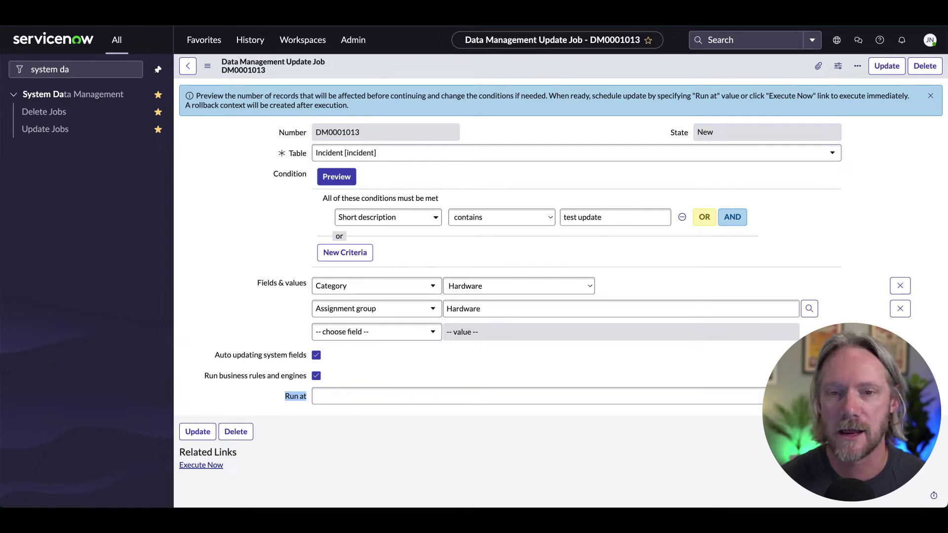
pyautogui.click(809, 395)
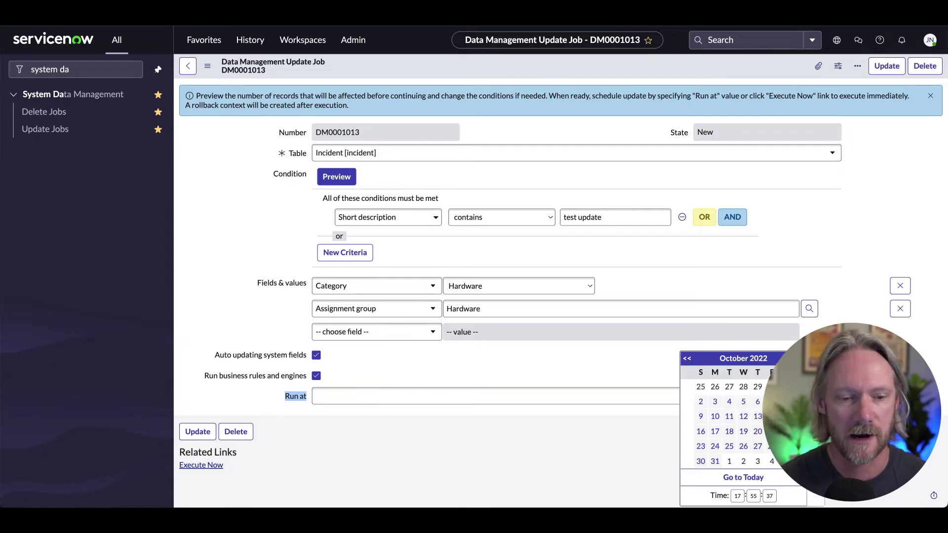
pyautogui.click(602, 370)
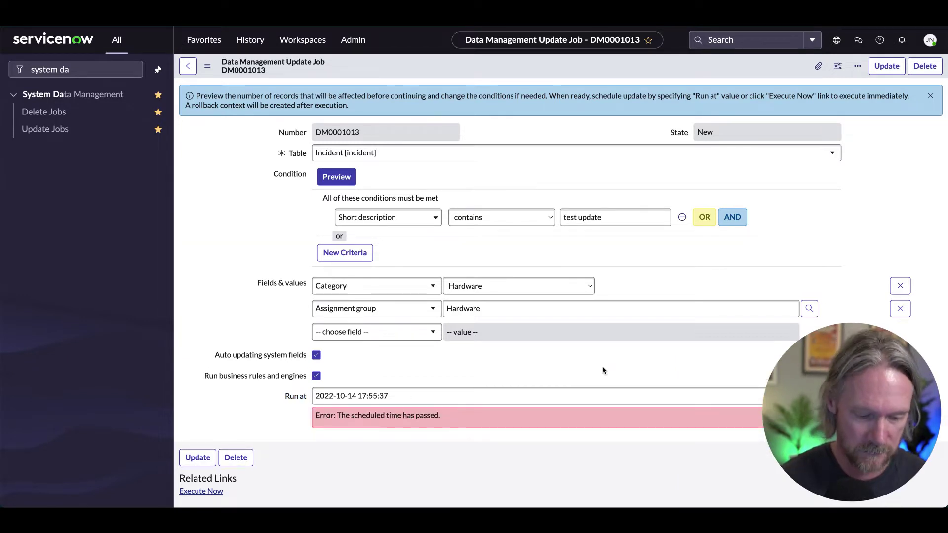
pyautogui.doubleClick(437, 392)
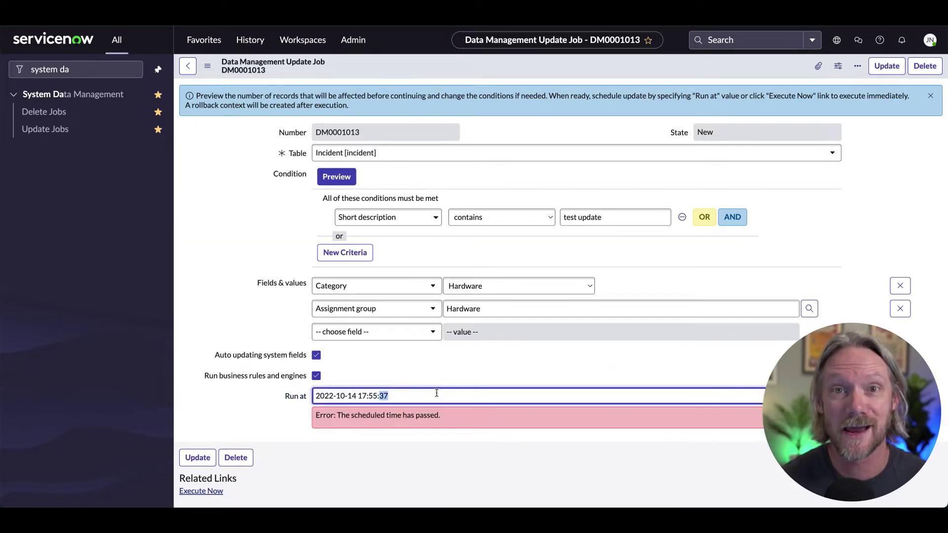
pyautogui.tripleClick(436, 393)
pyautogui.press('BackSpace')
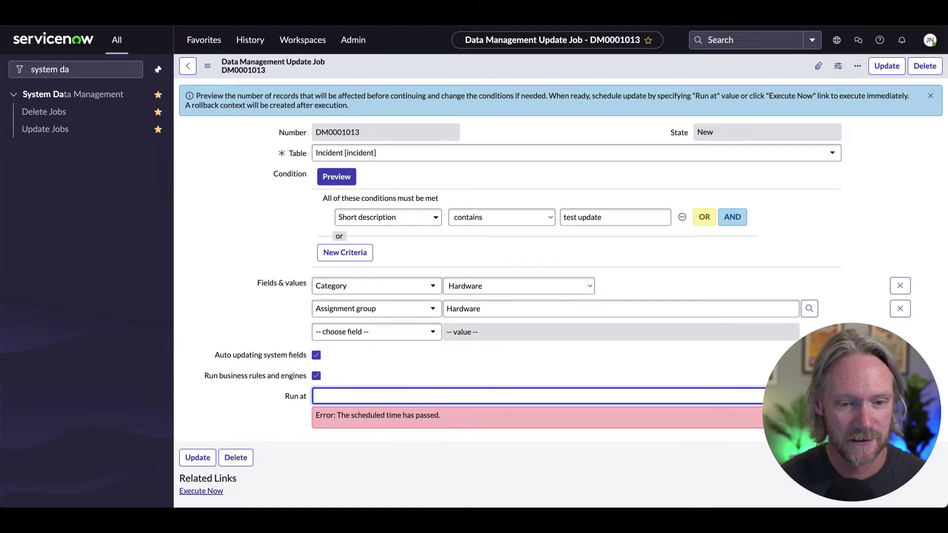
pyautogui.click(254, 421)
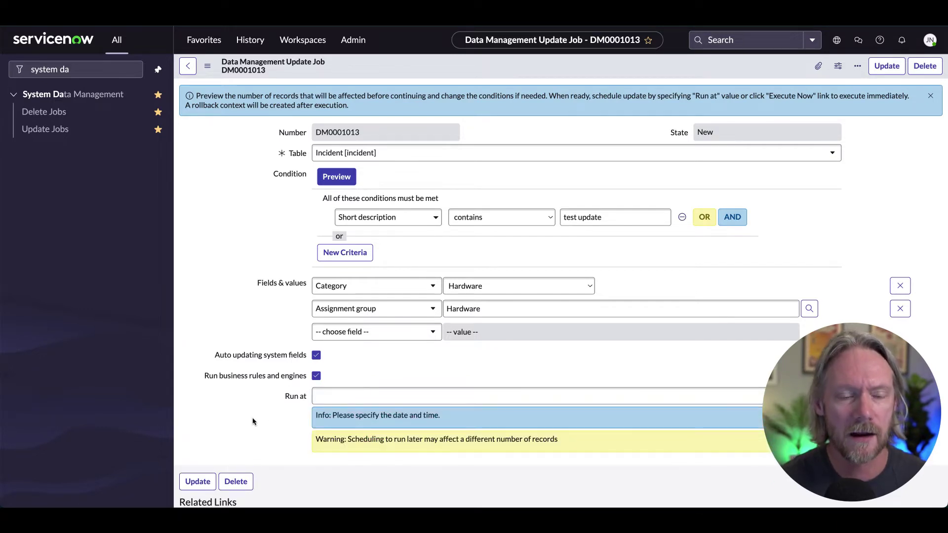
# Execute the update job immediately and proceed with updating all records that match its condition.
pyautogui.scroll(-2, 271, 412)
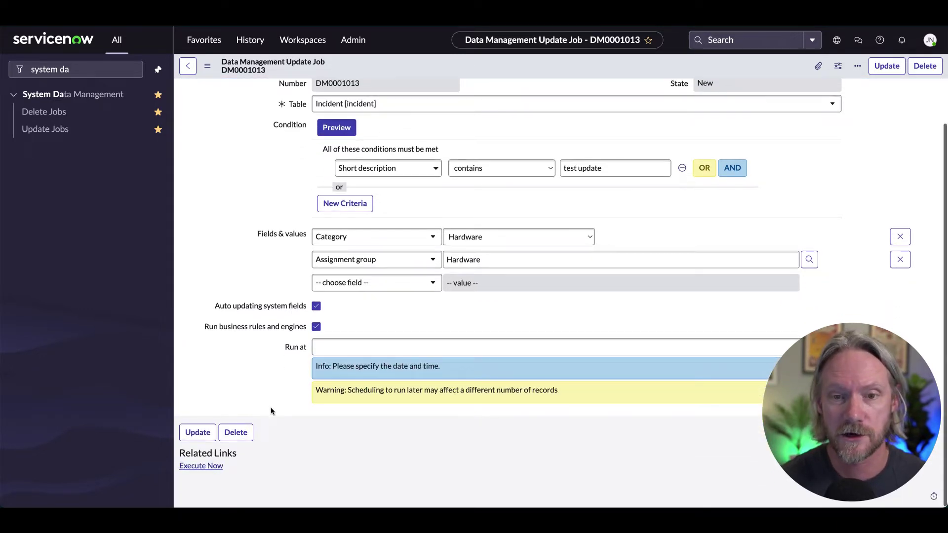
pyautogui.click(201, 465)
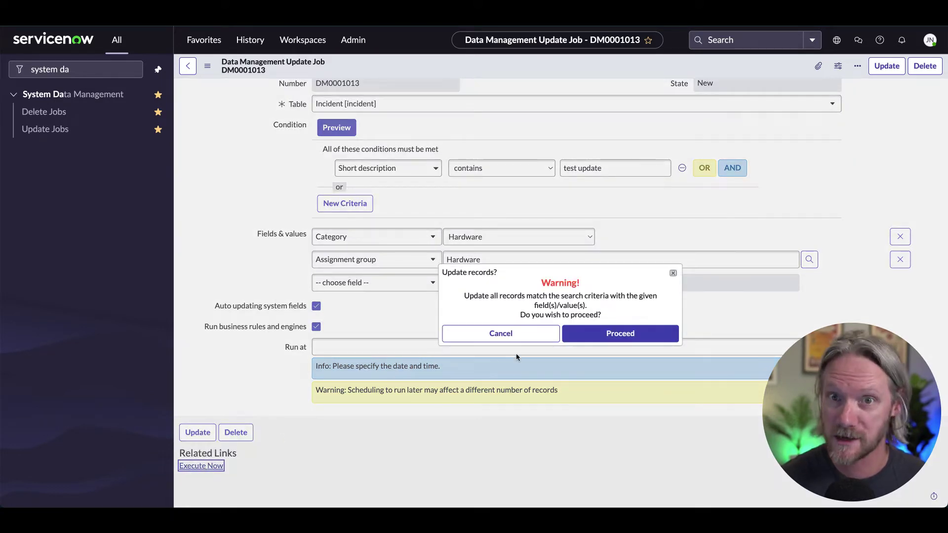
pyautogui.click(600, 340)
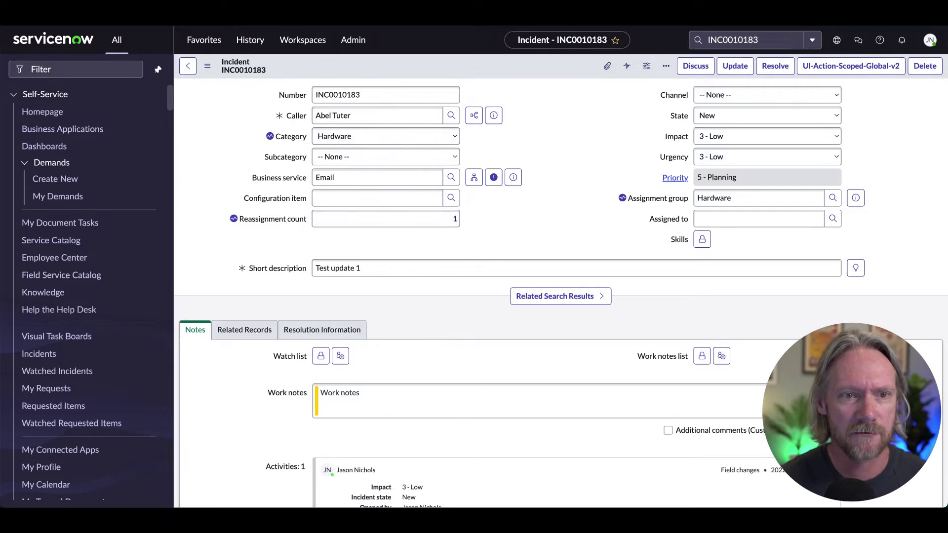
# Return to the incident list, refresh it for incidents created today, and select Test update 1 and Test update 2 for review.
pyautogui.click(187, 66)
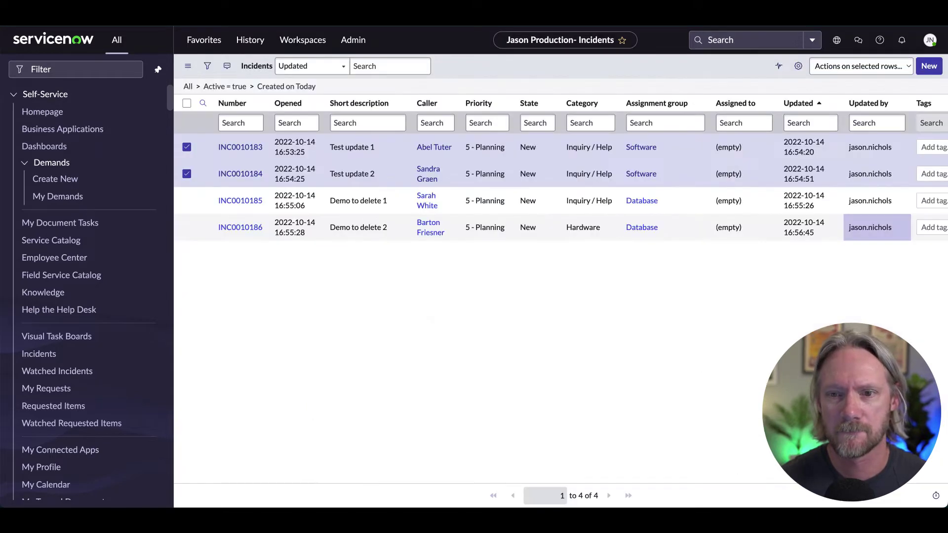
pyautogui.click(293, 88)
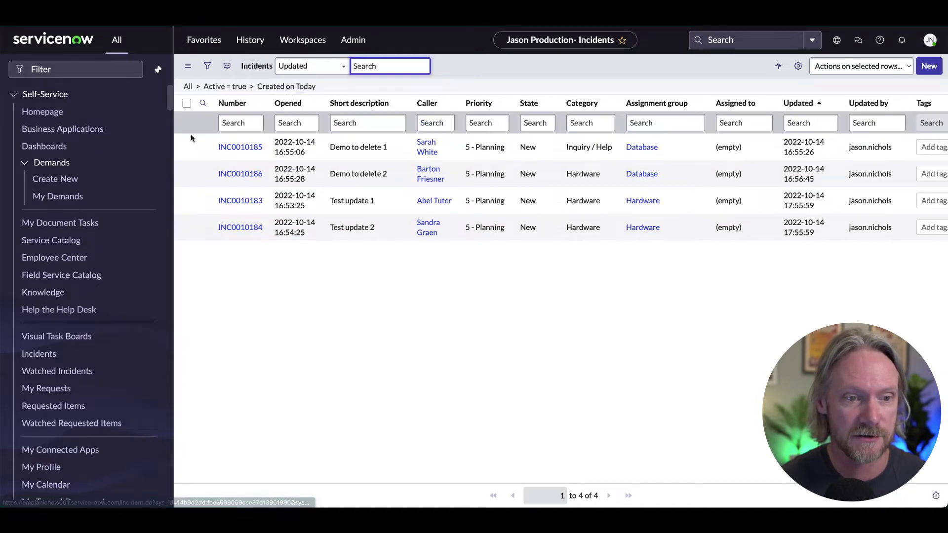
pyautogui.click(187, 202)
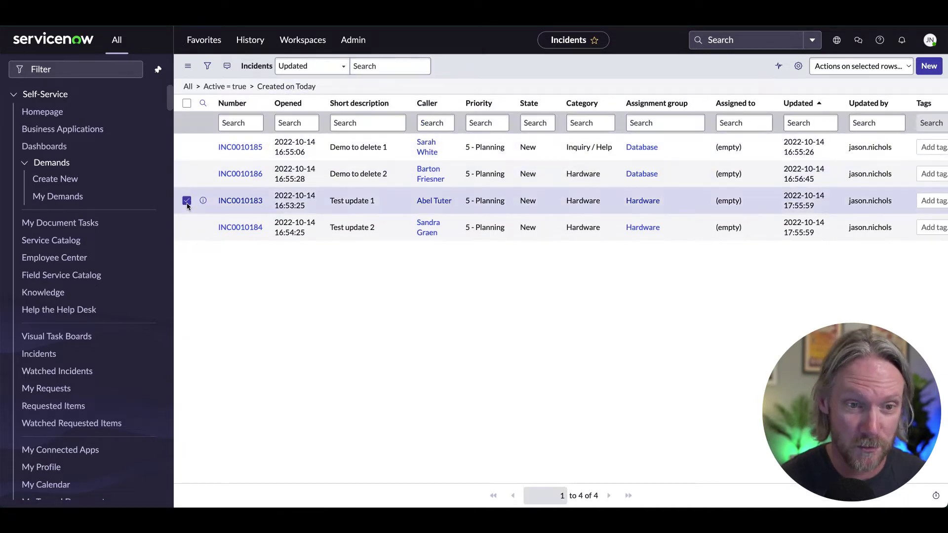
pyautogui.click(187, 228)
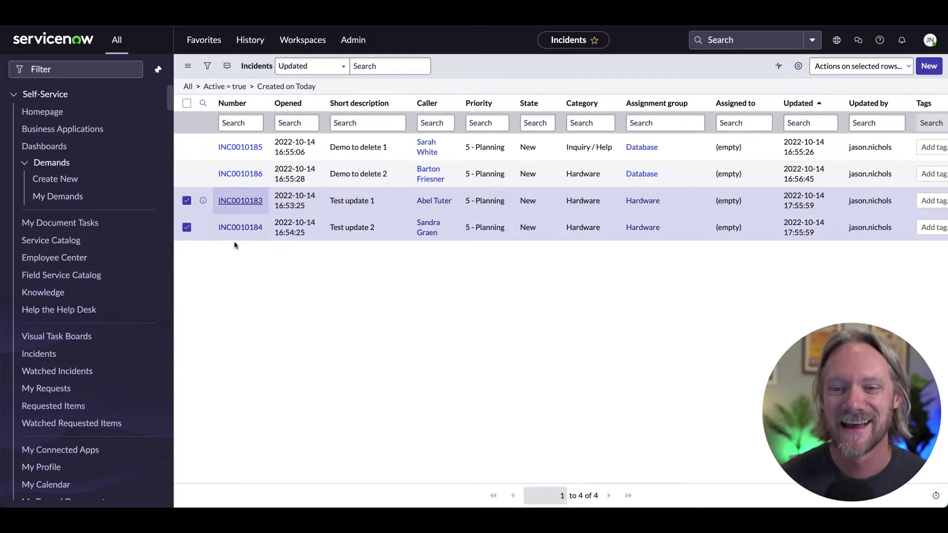
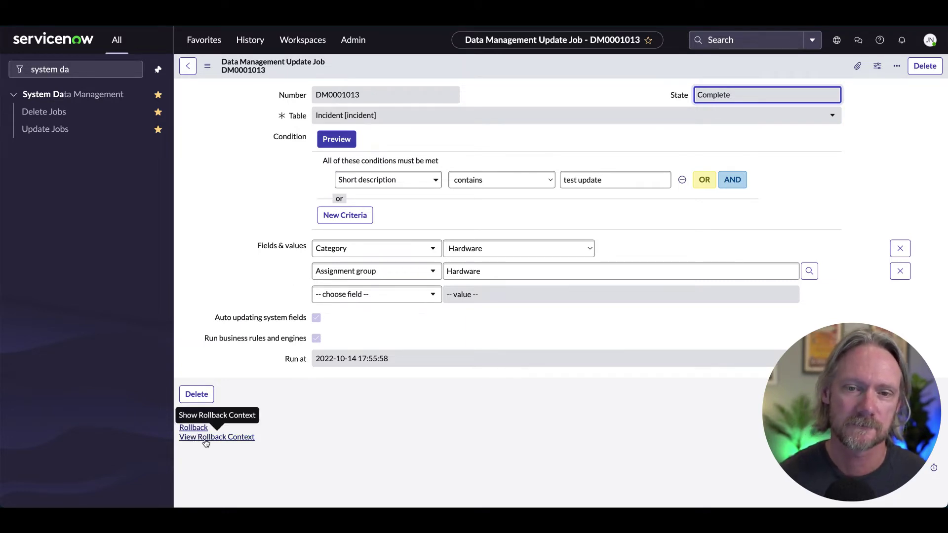
# Open the completed job's rollback context and select the two incident entries among its rollback records.
pyautogui.click(206, 437)
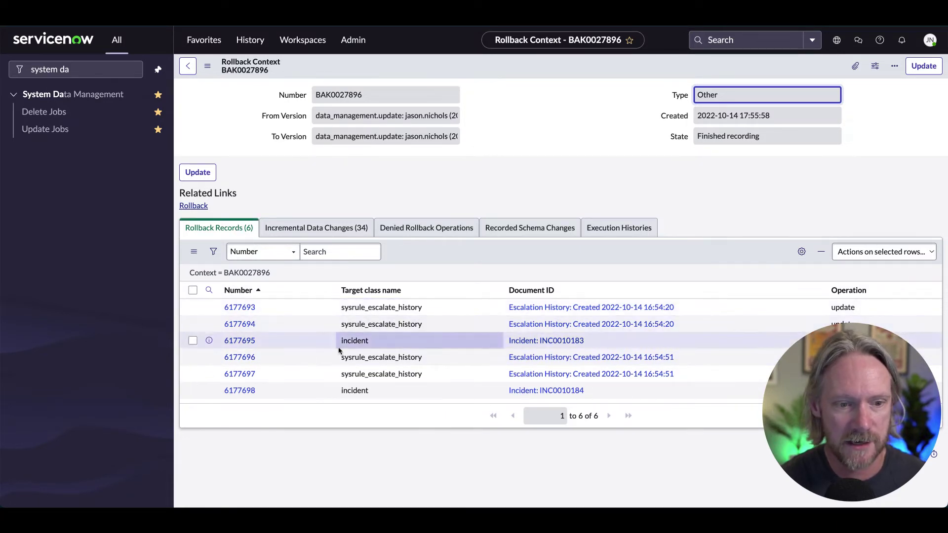
pyautogui.click(193, 340)
pyautogui.click(193, 390)
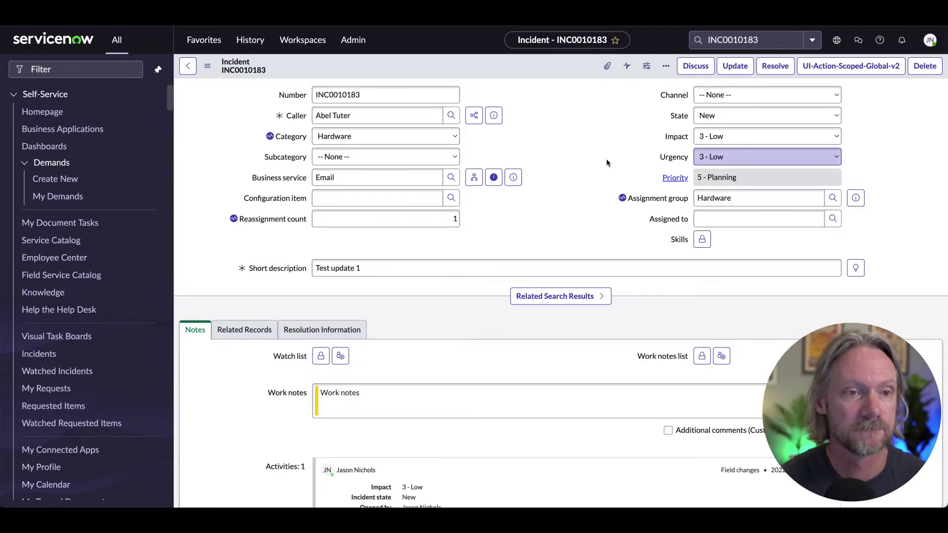
# View the Test update 1 incident's history as a list and select the Reassignment count, Category and Assignment group audit entries from the update.
pyautogui.click(207, 66)
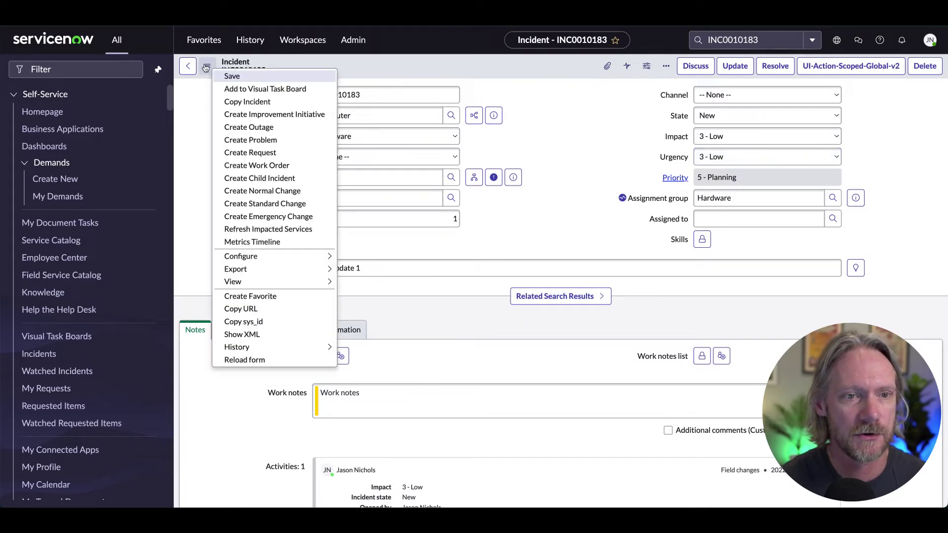
pyautogui.moveTo(301, 347)
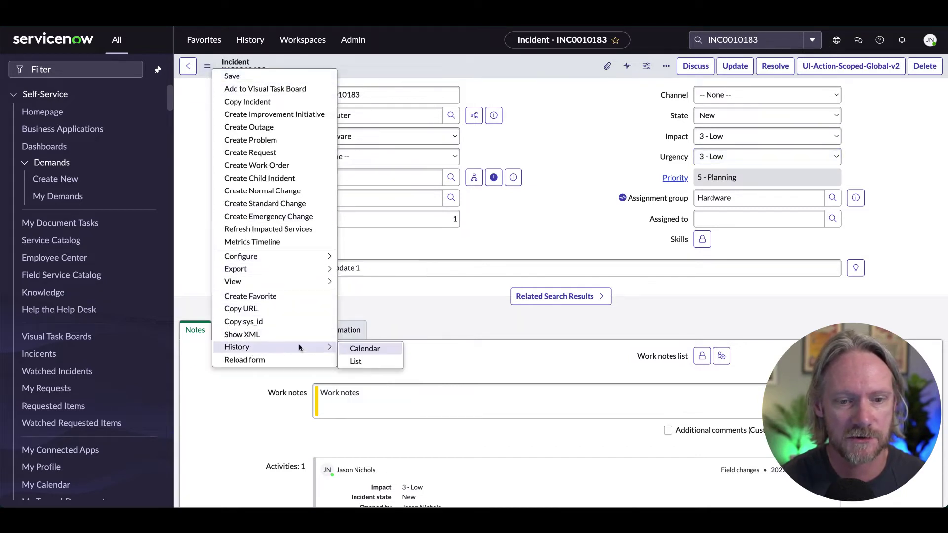
pyautogui.click(362, 365)
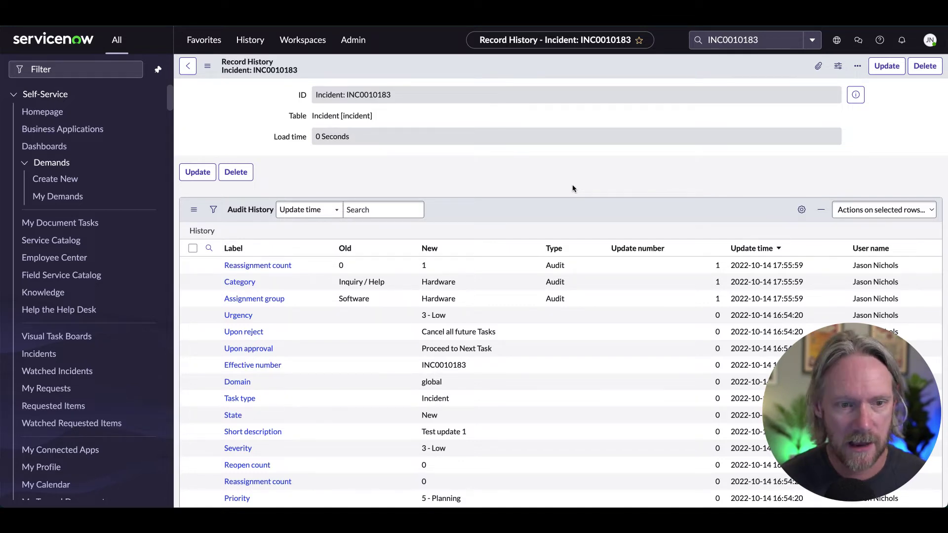
pyautogui.click(192, 265)
pyautogui.click(193, 281)
pyautogui.click(192, 298)
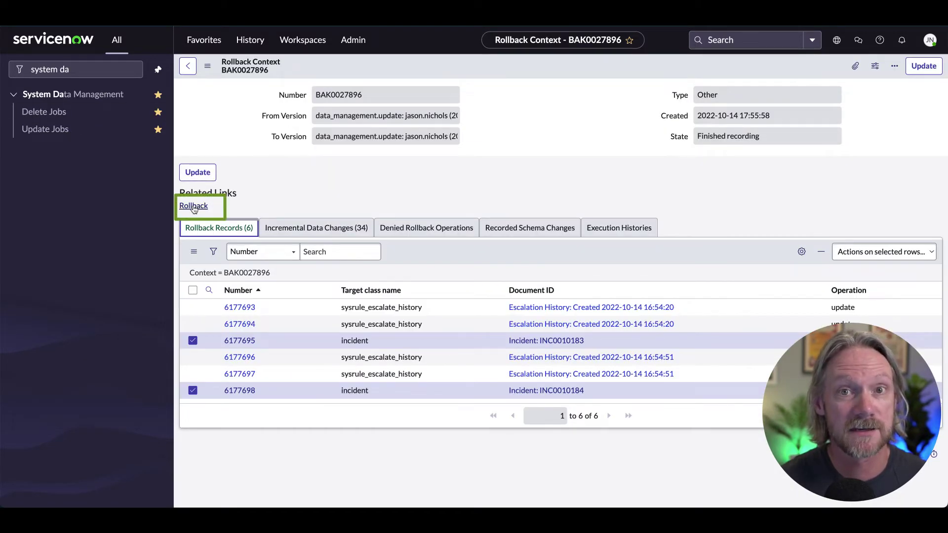
# Execute the rollback from the update job's rollback context, answering yes to the confirmation, and close the progress window.
pyautogui.click(193, 206)
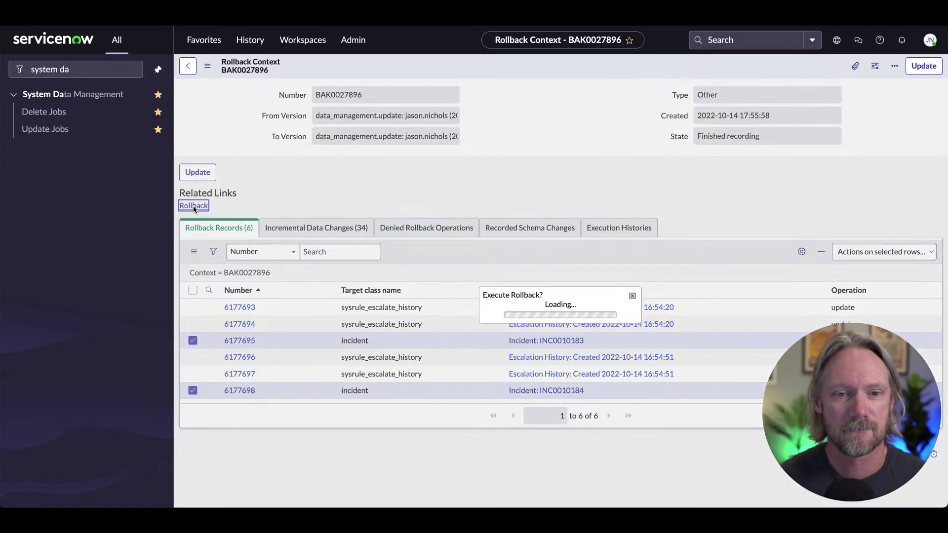
pyautogui.click(647, 302)
pyautogui.write('yes')
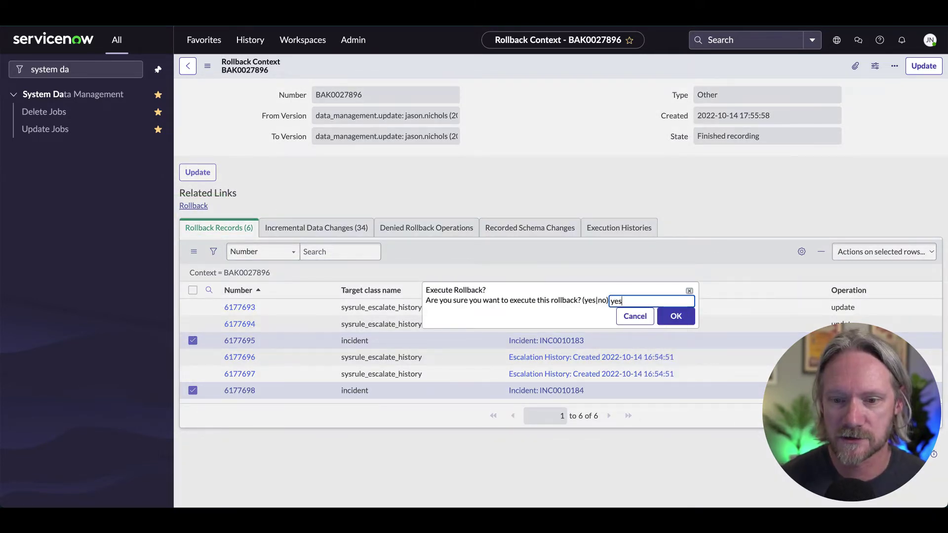
pyautogui.click(674, 316)
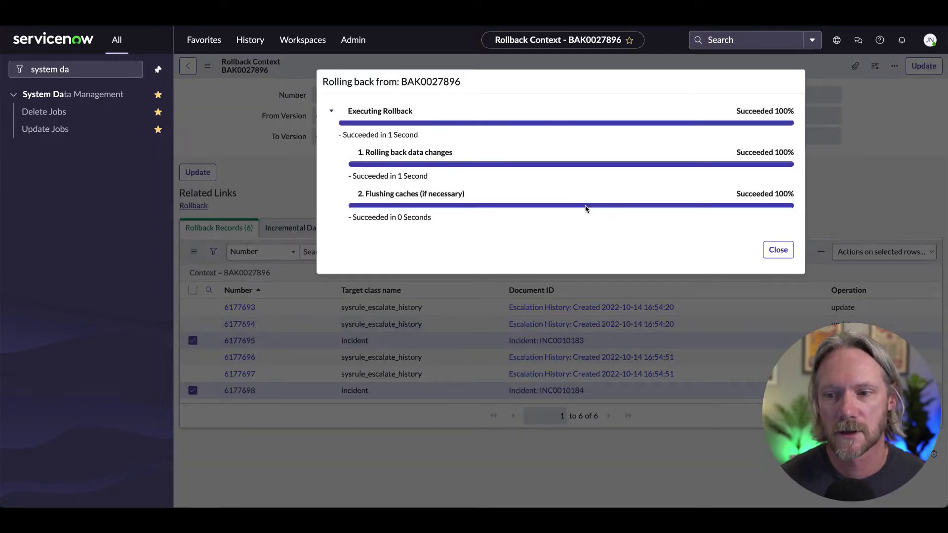
pyautogui.click(775, 250)
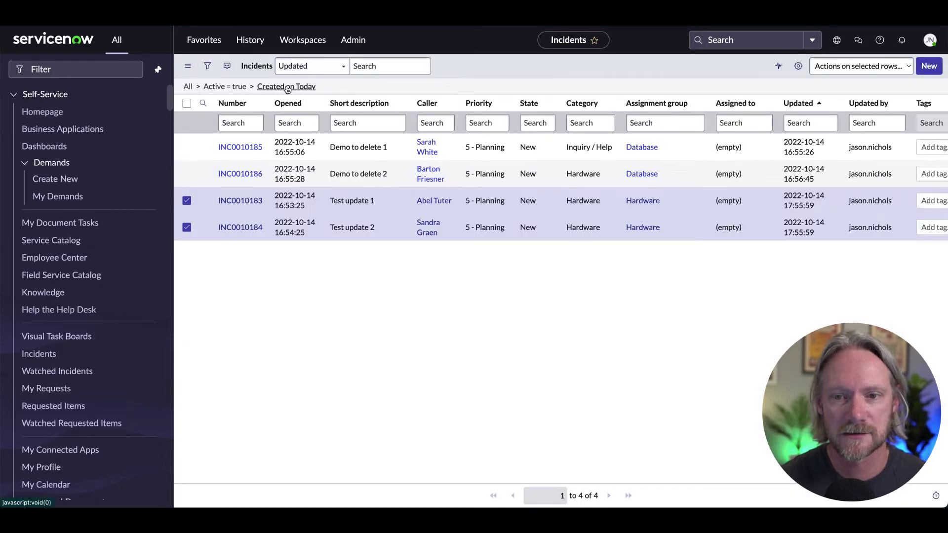
# Refresh the list of incidents created today and check the rolled-back Test update 1 and Test update 2 records.
pyautogui.click(287, 87)
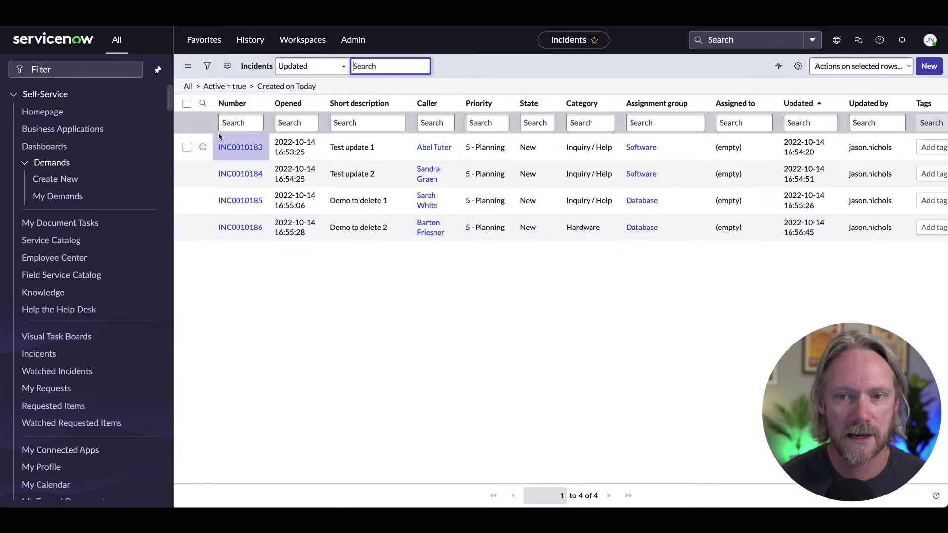
pyautogui.click(187, 147)
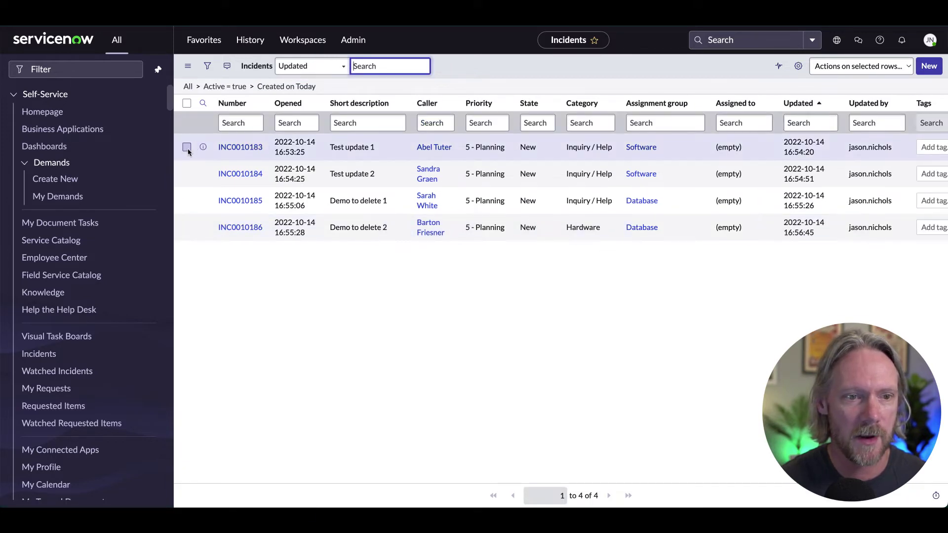
pyautogui.click(187, 174)
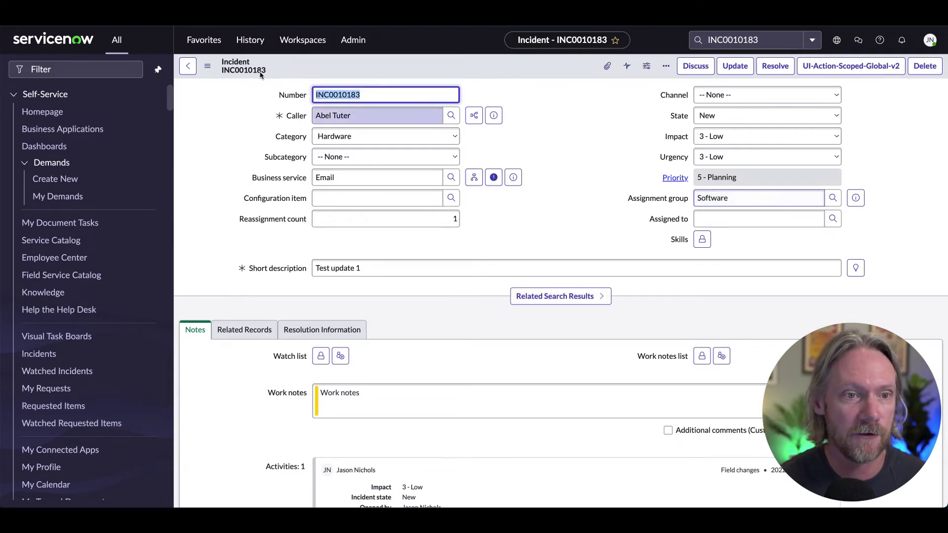
# Reopen the Test update 1 incident's history list after the rollback and check its Reassignment count, Category and Assignment group audit entries.
pyautogui.click(207, 67)
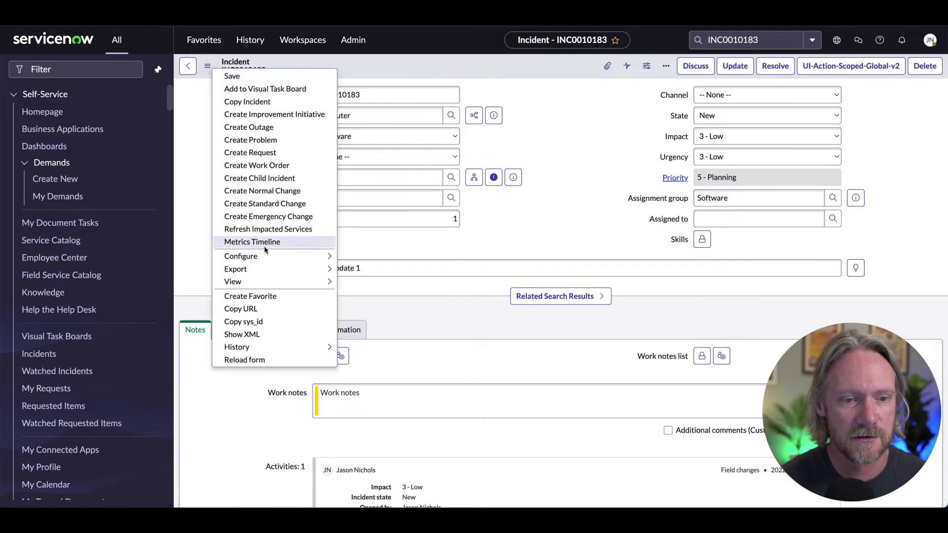
pyautogui.moveTo(269, 347)
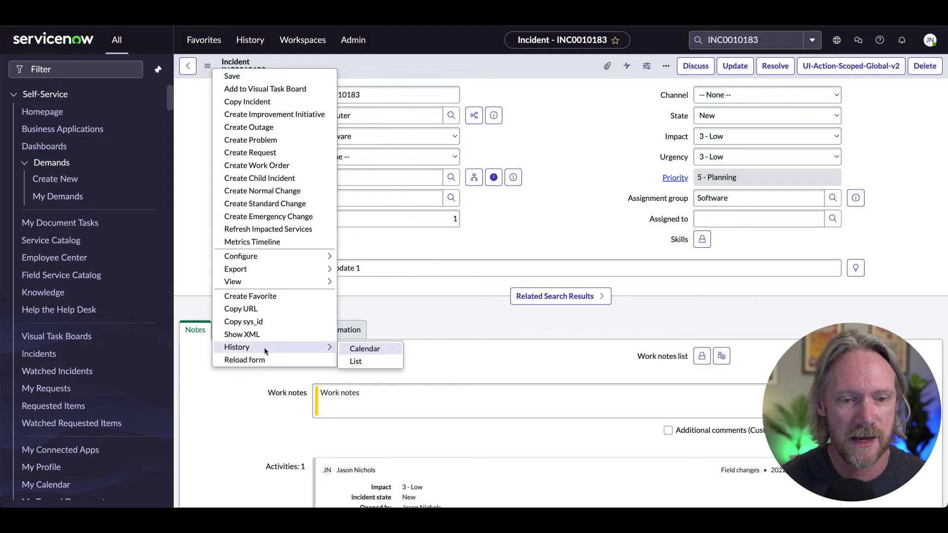
pyautogui.click(377, 362)
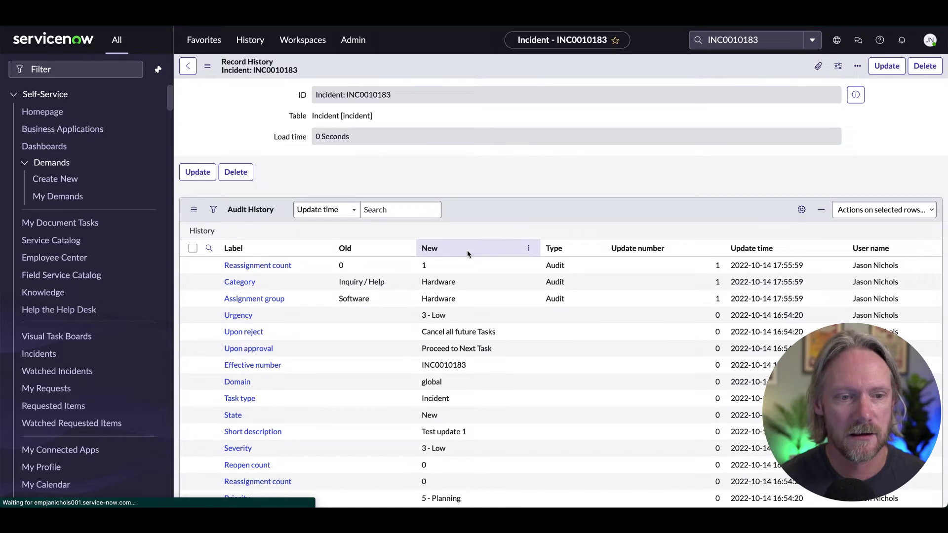
pyautogui.click(193, 265)
pyautogui.click(192, 281)
pyautogui.click(193, 299)
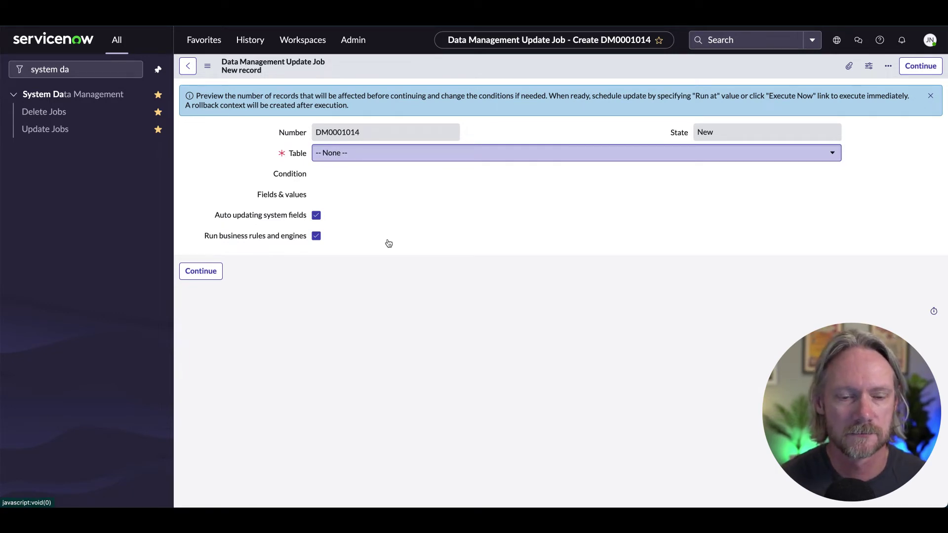
# Target the new update job at Incident [incident] records whose Short description contains "test update", and preview the matches.
pyautogui.write('incident')
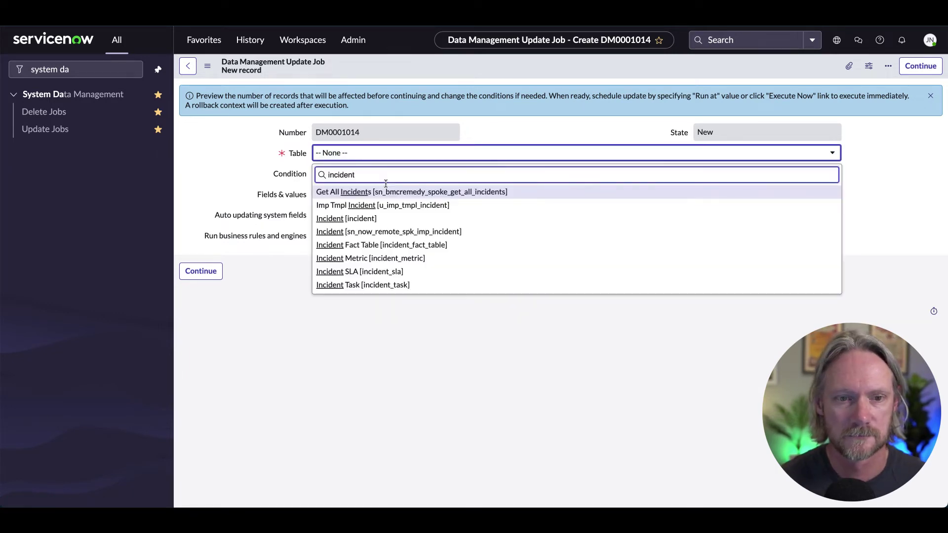
pyautogui.click(346, 219)
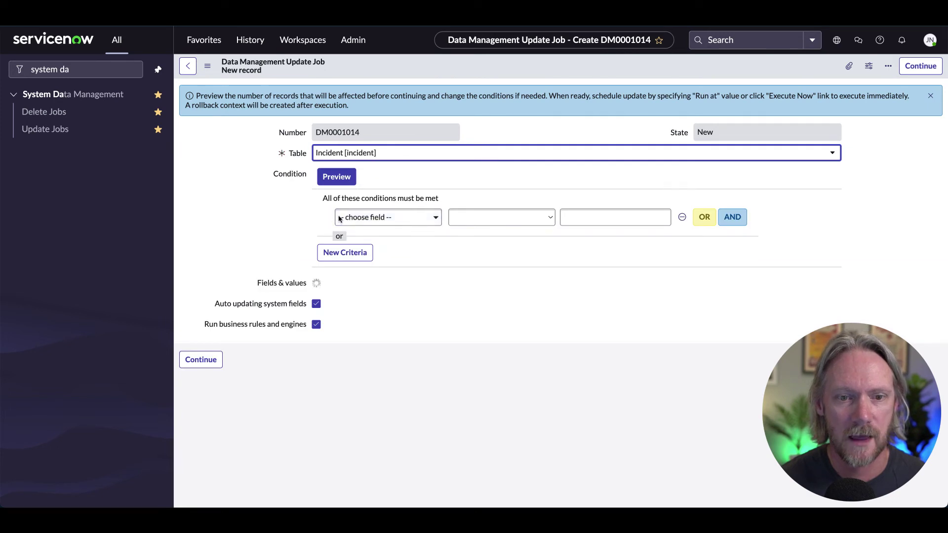
pyautogui.click(389, 218)
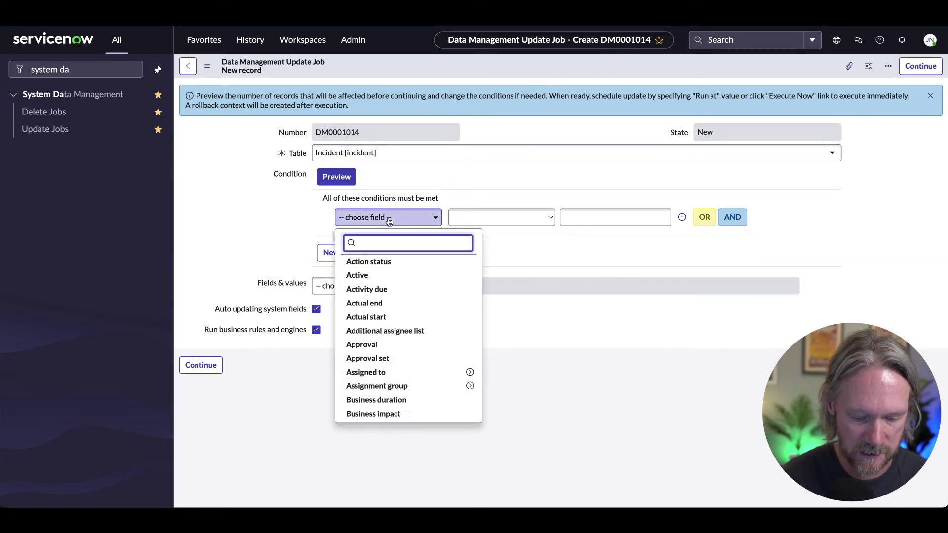
pyautogui.write('short')
pyautogui.press('Return')
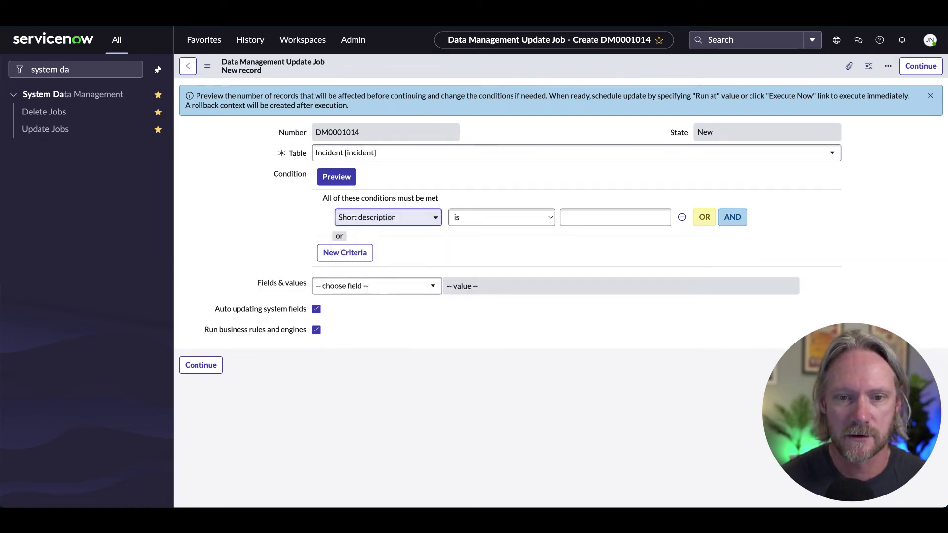
pyautogui.press('c')
pyautogui.press('Tab')
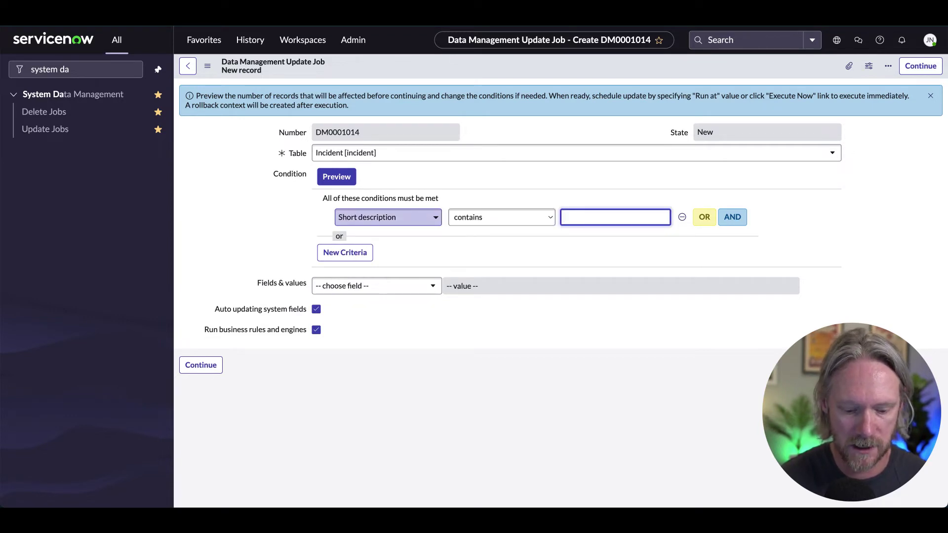
pyautogui.write('test update')
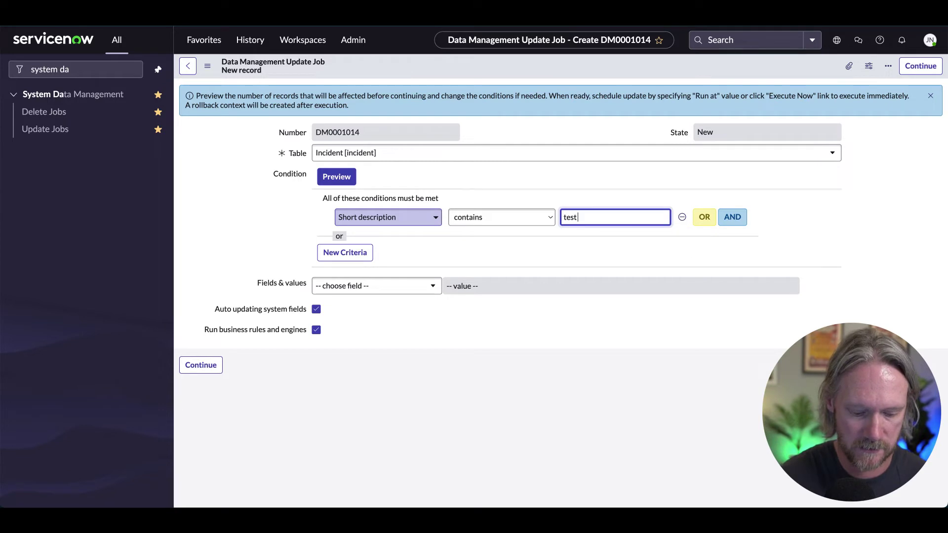
pyautogui.click(337, 177)
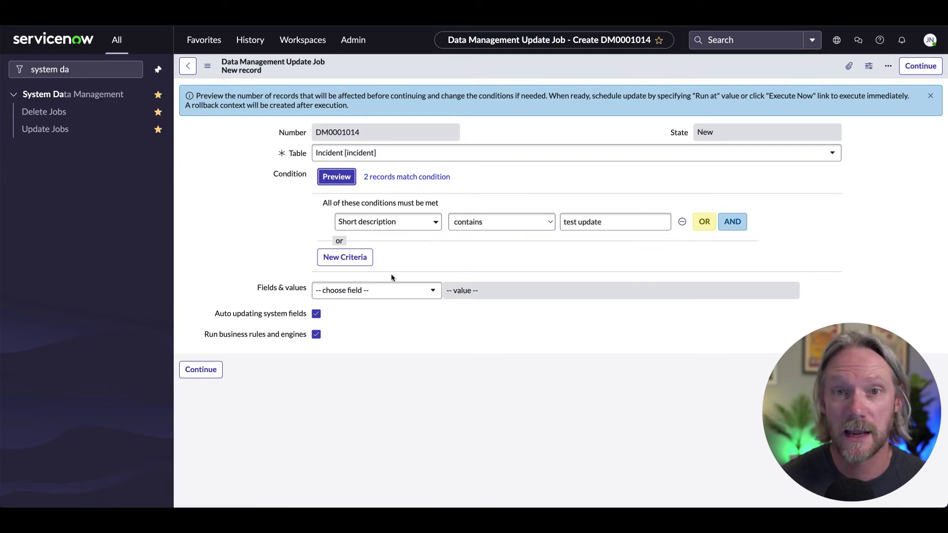
# Add Category to the update job's fields and values and set it to Hardware.
pyautogui.click(382, 301)
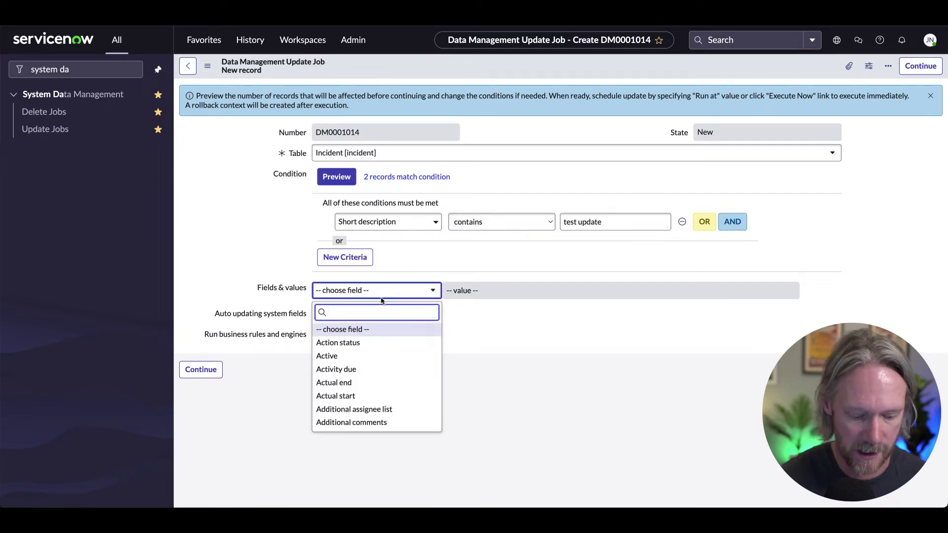
pyautogui.write('cat')
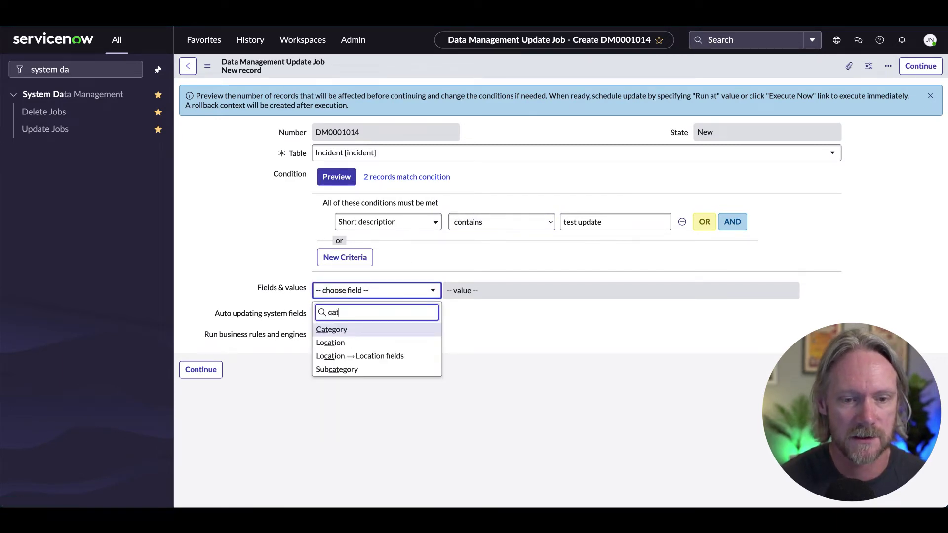
pyautogui.press('Return')
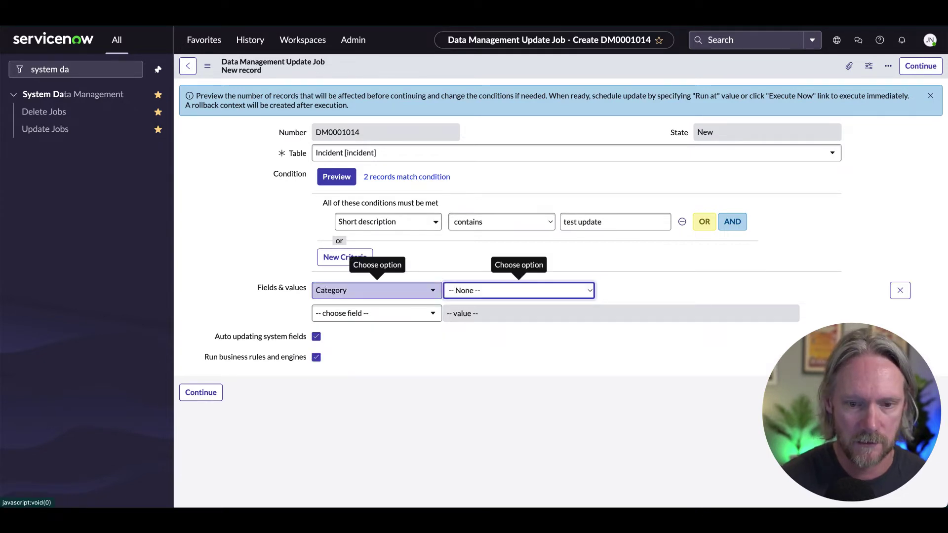
pyautogui.press('Tab')
pyautogui.press('Tab')
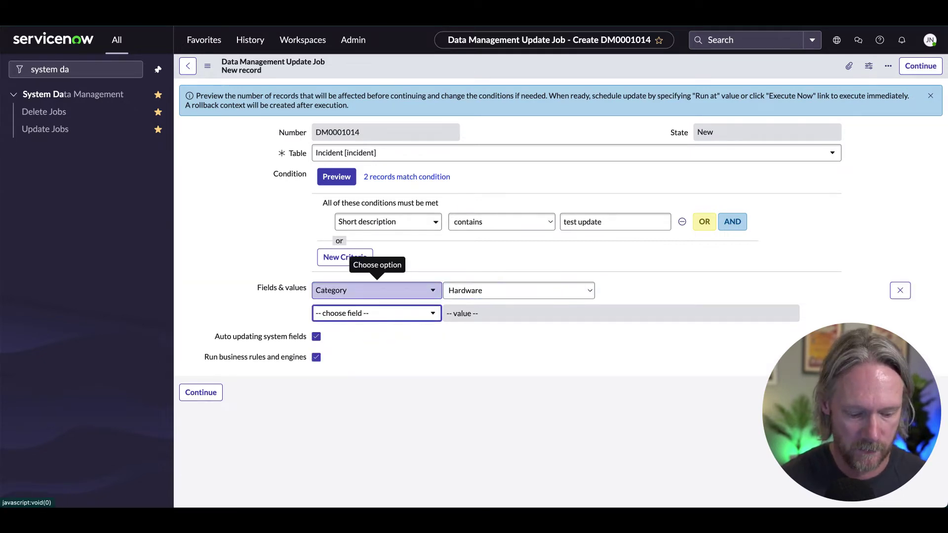
# Add Assignment group as the second field to update and set it to Hardware.
pyautogui.write('ass')
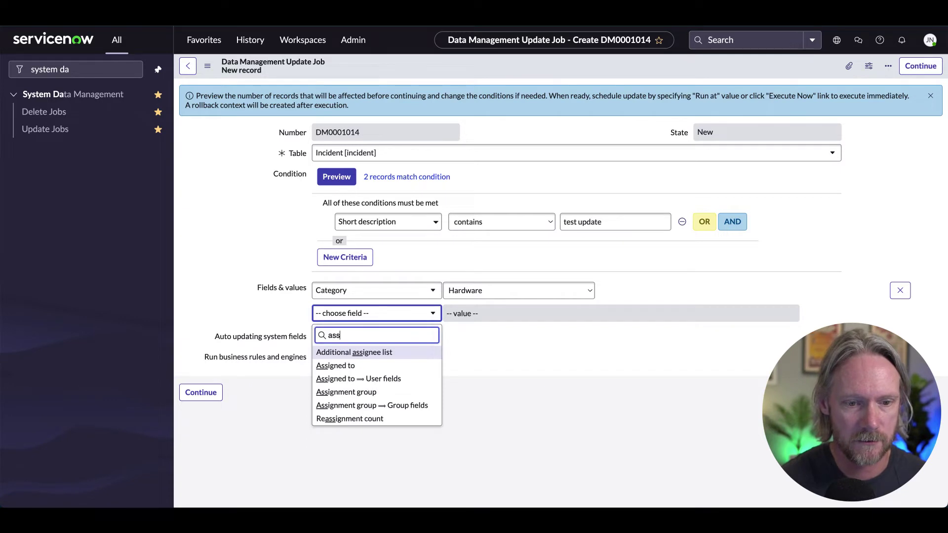
pyautogui.press('Down')
pyautogui.press('Down')
pyautogui.press('Down')
pyautogui.press('Return')
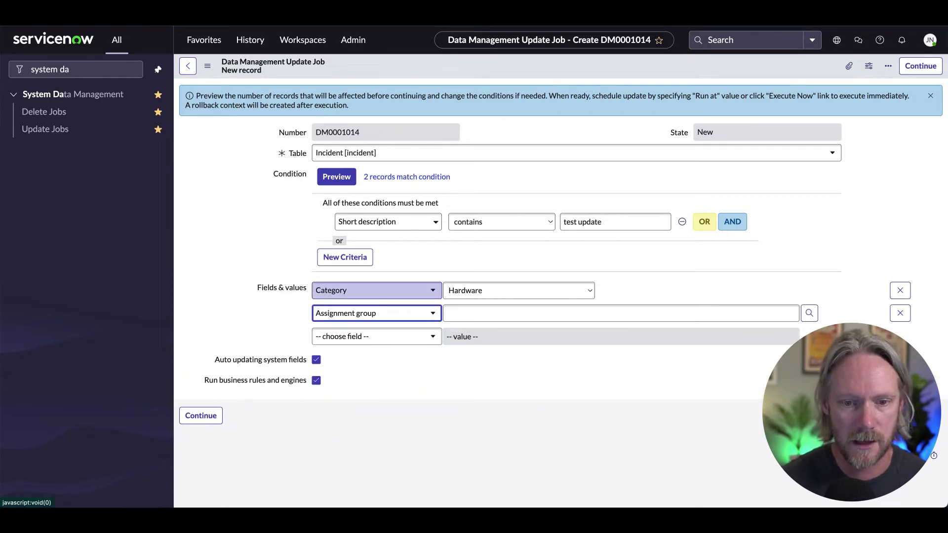
pyautogui.press('Tab')
pyautogui.write('hard')
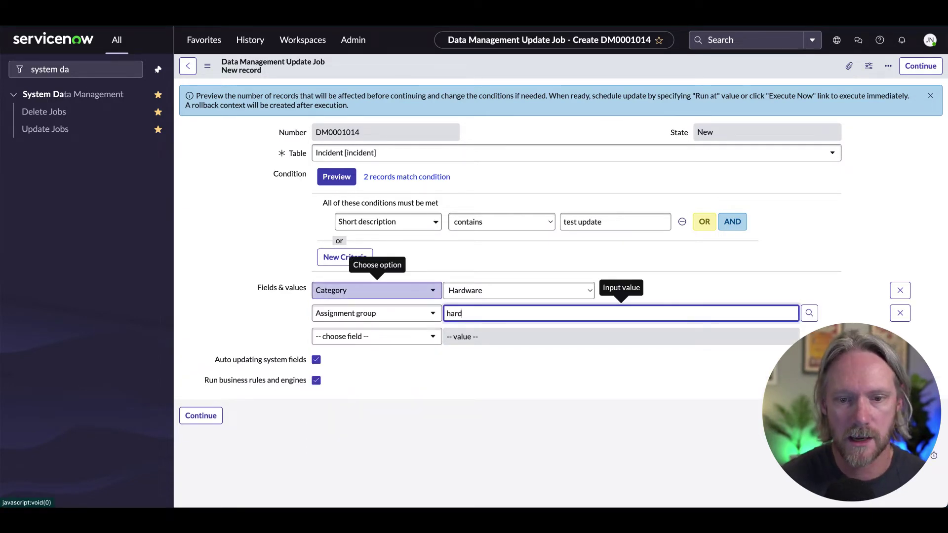
pyautogui.press('Down')
pyautogui.press('Return')
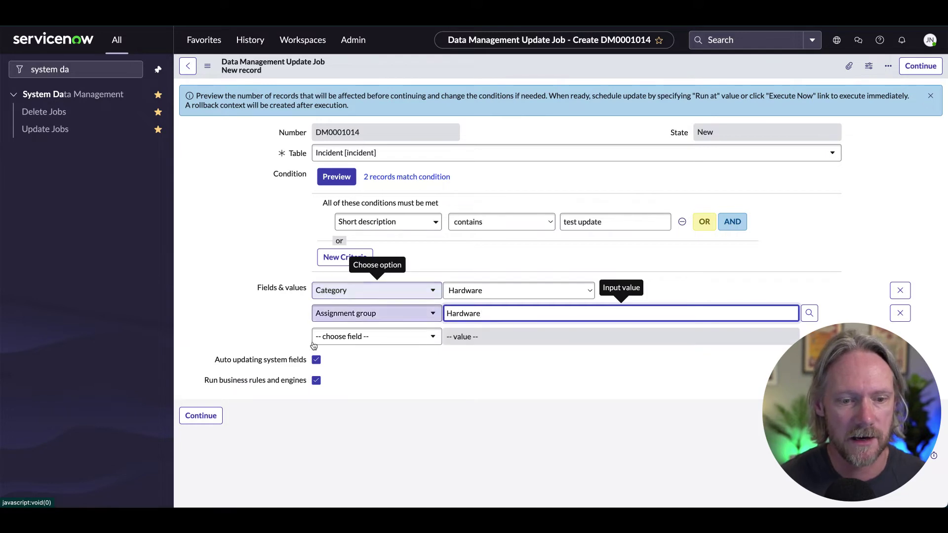
# Disable Auto updating system fields and Run business rules and engines, and save the new update job.
pyautogui.click(316, 359)
pyautogui.click(316, 381)
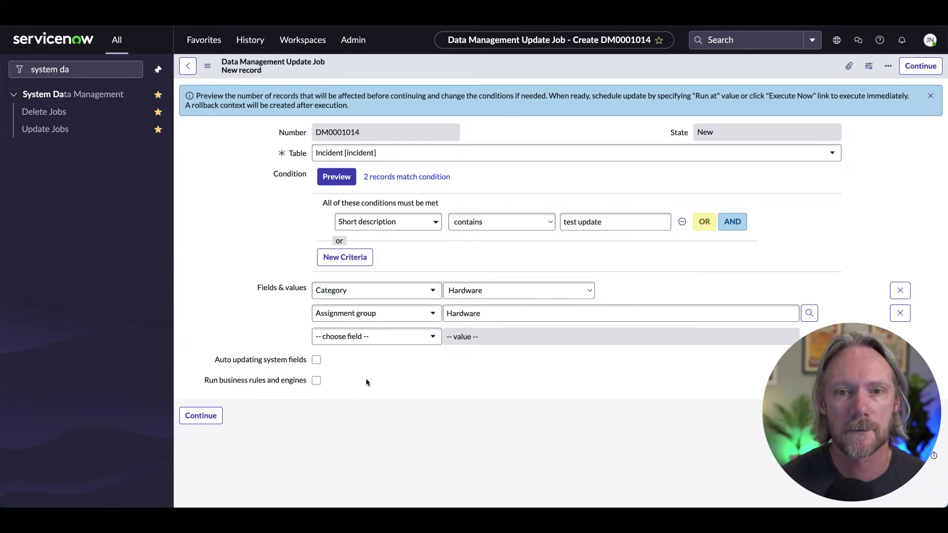
pyautogui.rightClick(565, 71)
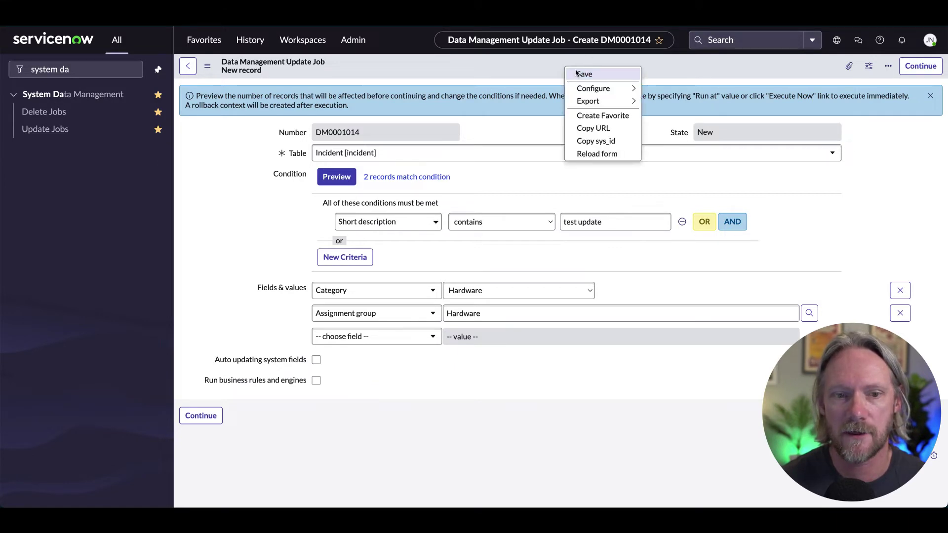
pyautogui.click(530, 79)
pyautogui.click(216, 416)
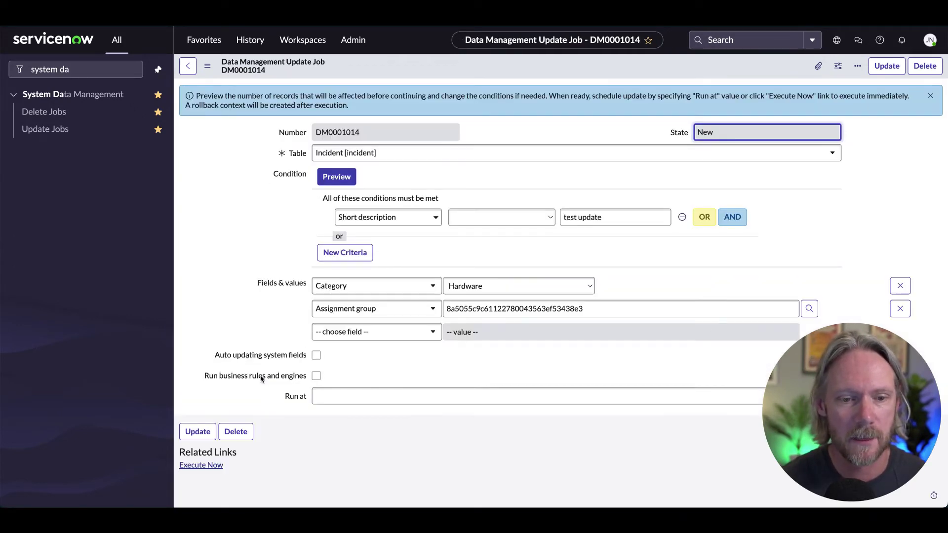
# Execute the saved update job immediately and agree to proceed with updating the matching records.
pyautogui.moveTo(274, 355)
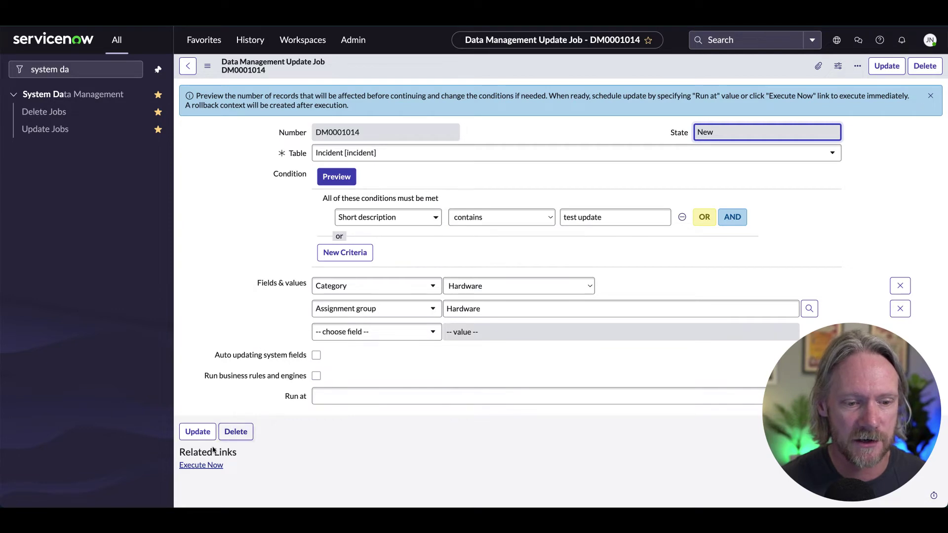
pyautogui.click(202, 465)
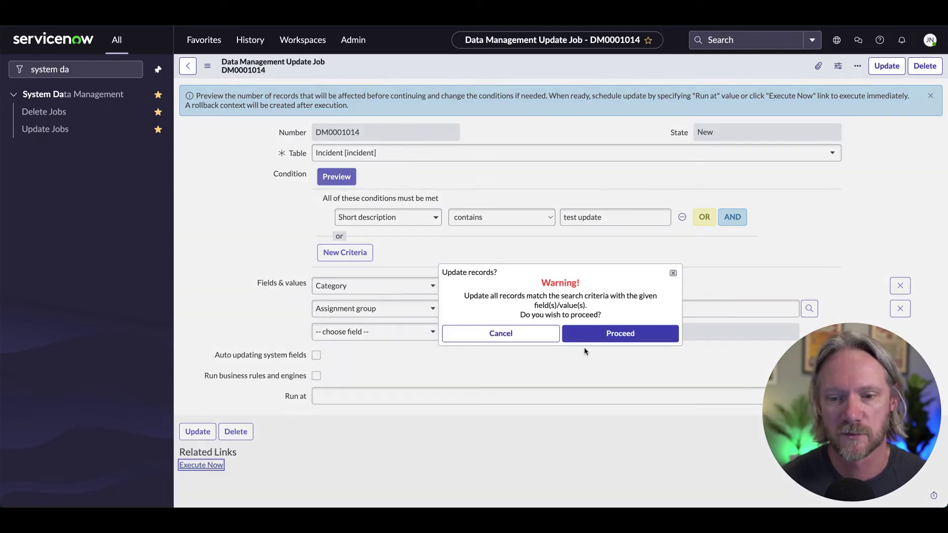
pyautogui.click(612, 334)
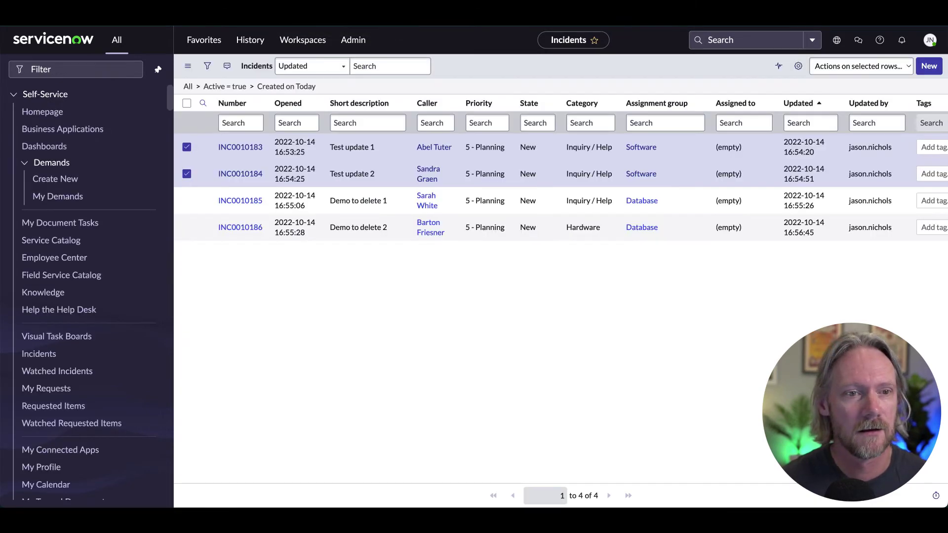
# Refresh the list of incidents created today and check the Category and Assignment group of the Test update records.
pyautogui.click(279, 88)
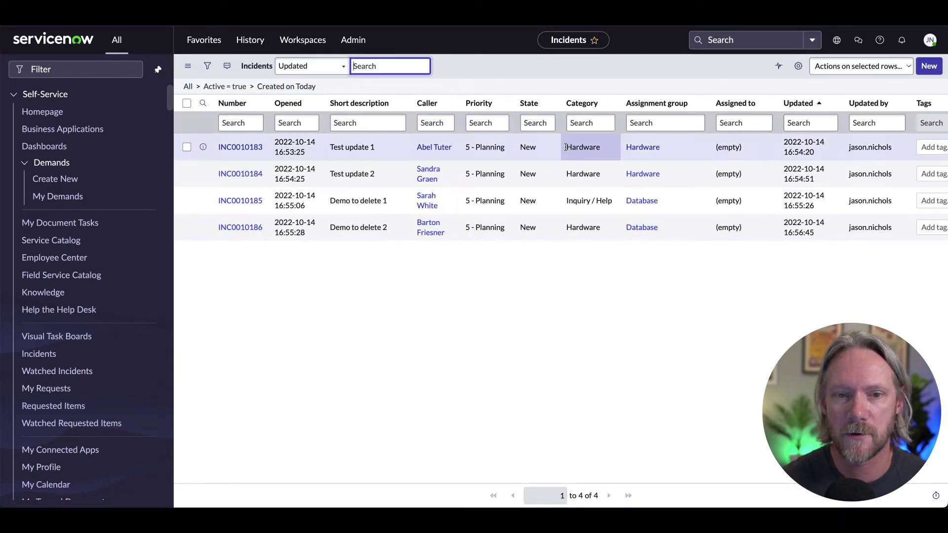
pyautogui.moveTo(566, 148); pyautogui.dragTo(676, 149)
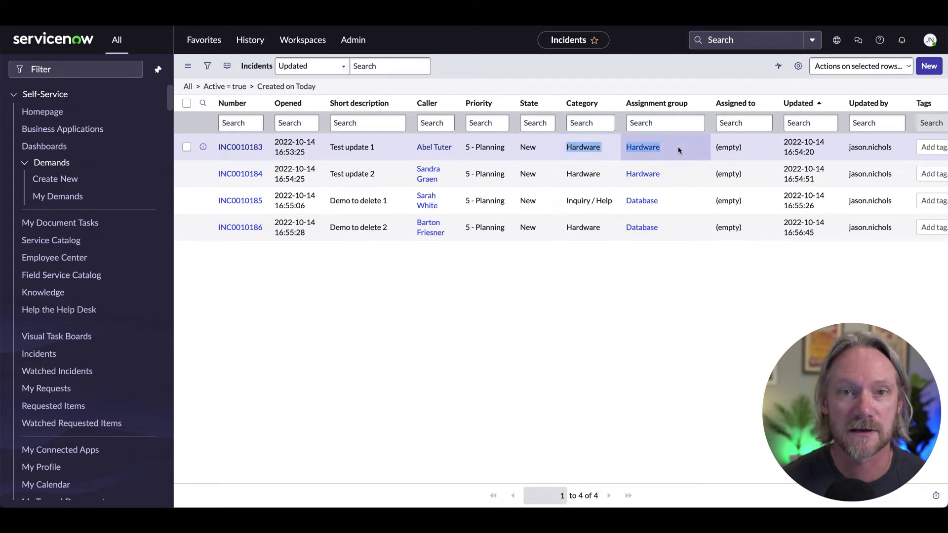
pyautogui.click(427, 335)
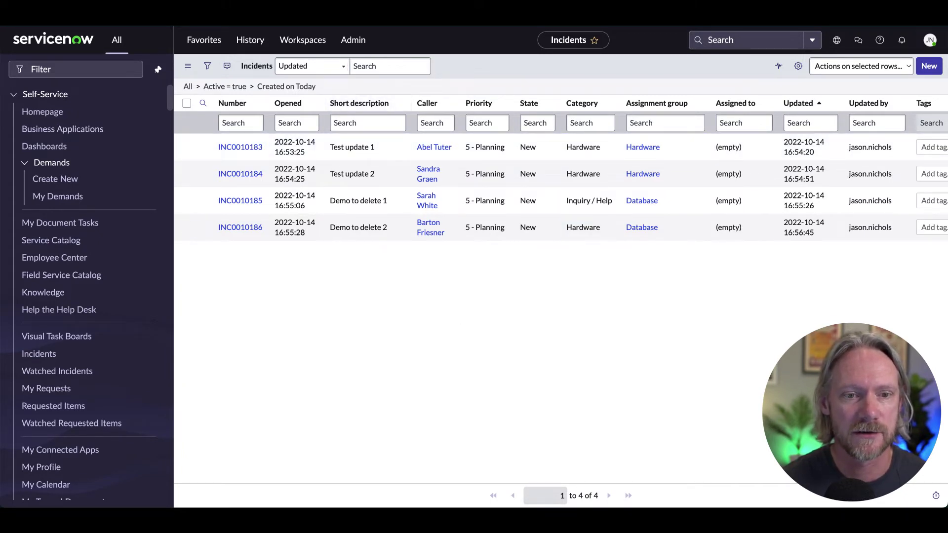
# Open the Test update 1 incident and check its Reassignment count.
pyautogui.click(240, 147)
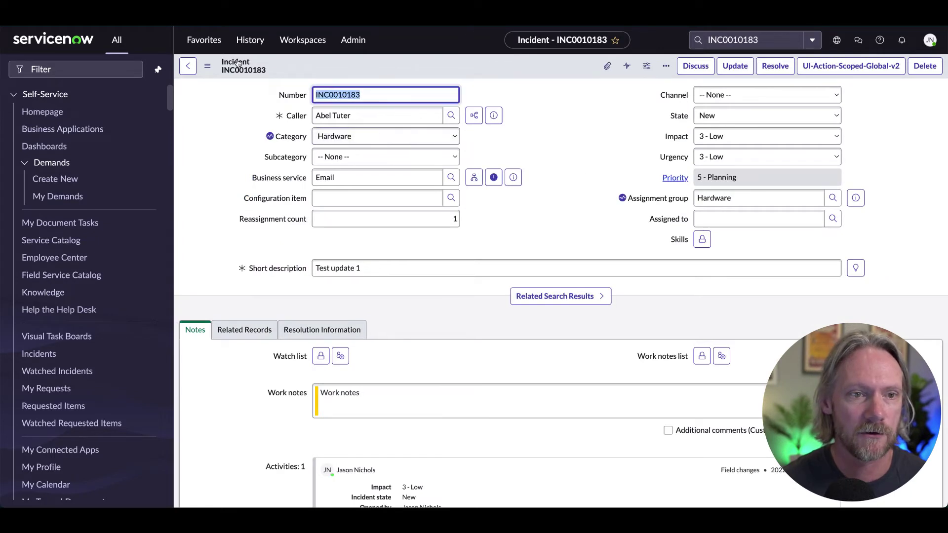
pyautogui.click(208, 67)
pyautogui.click(209, 72)
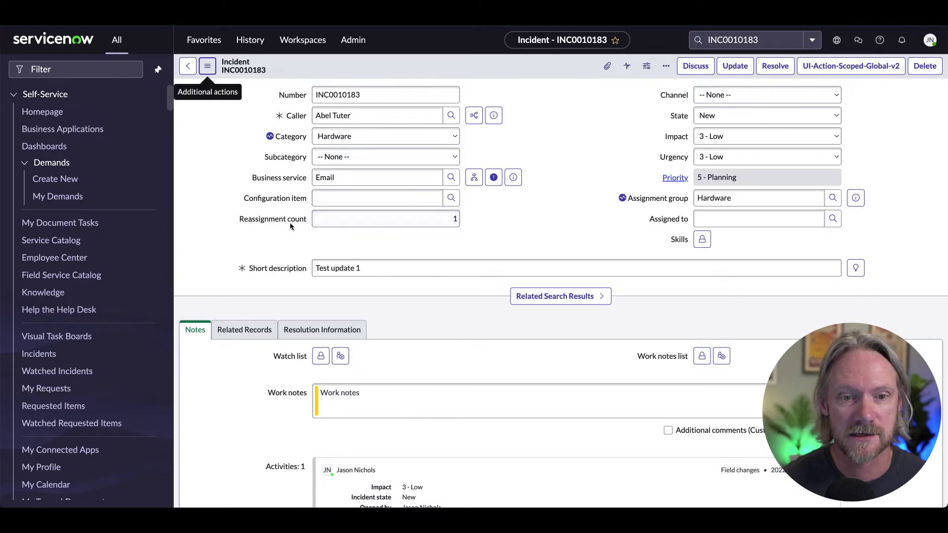
pyautogui.click(411, 220)
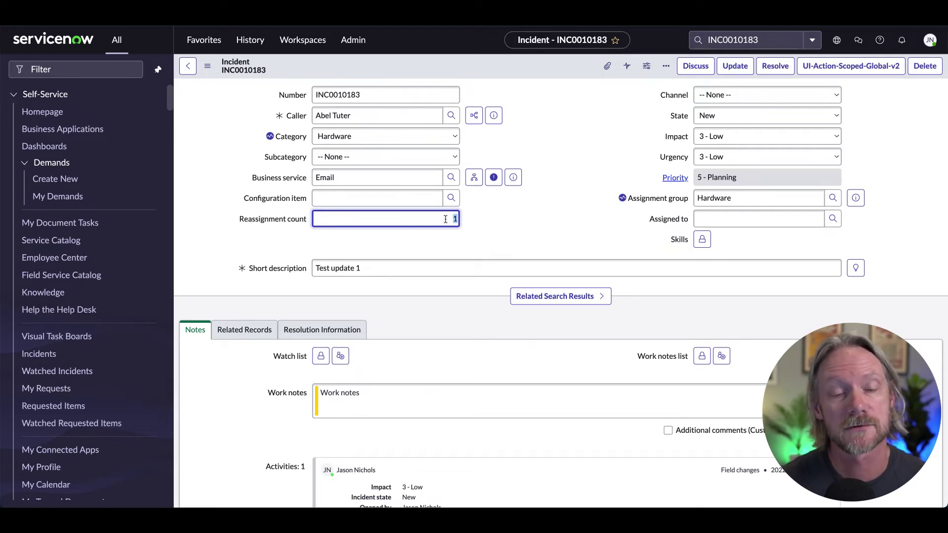
pyautogui.click(501, 230)
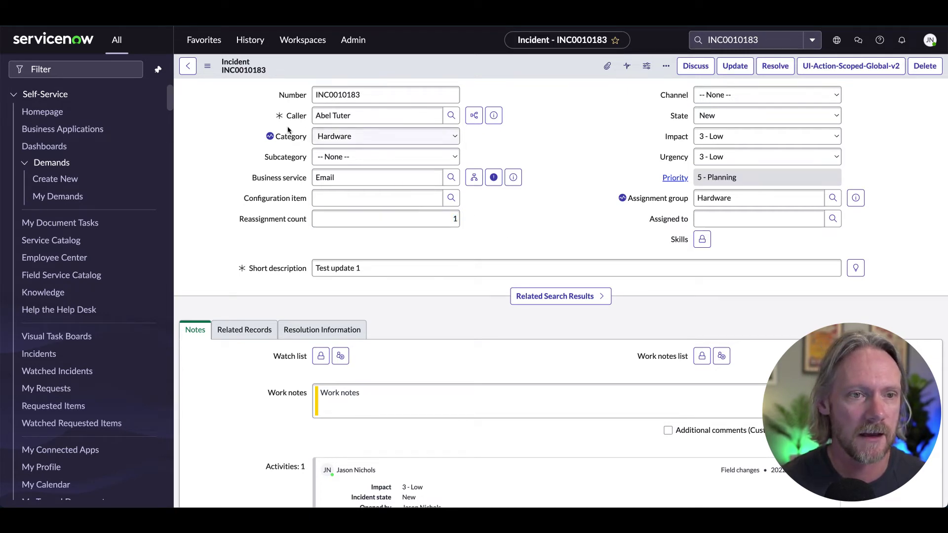
# Open the history list of the Test update 1 incident to review the second job's changes.
pyautogui.click(202, 70)
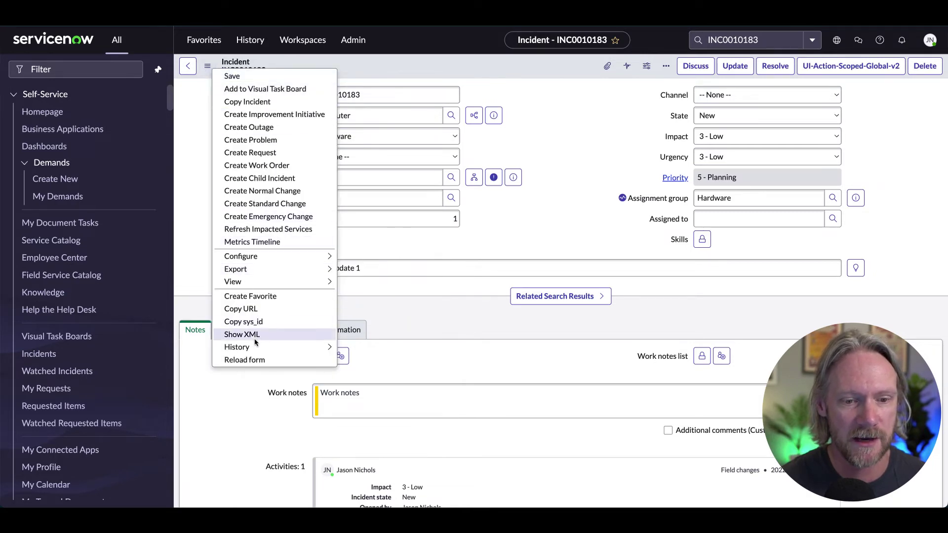
pyautogui.moveTo(255, 352)
pyautogui.click(359, 362)
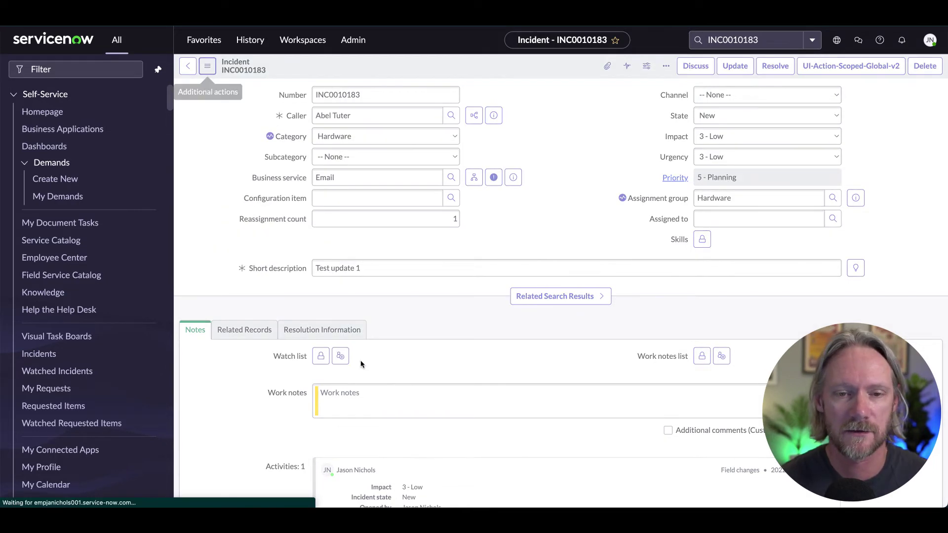
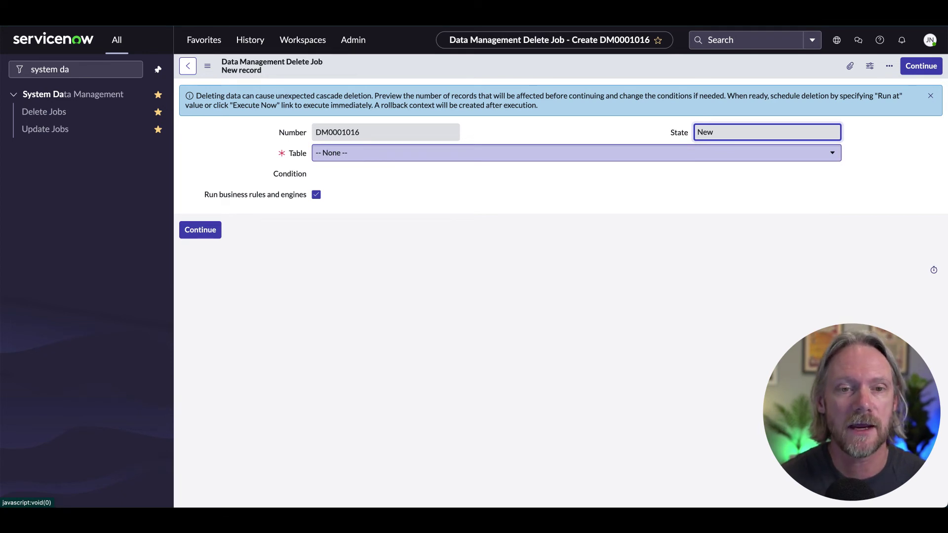
# Target the new delete job at the Incident [incident] table and add a condition on Short description with the contains operator.
pyautogui.write('incident')
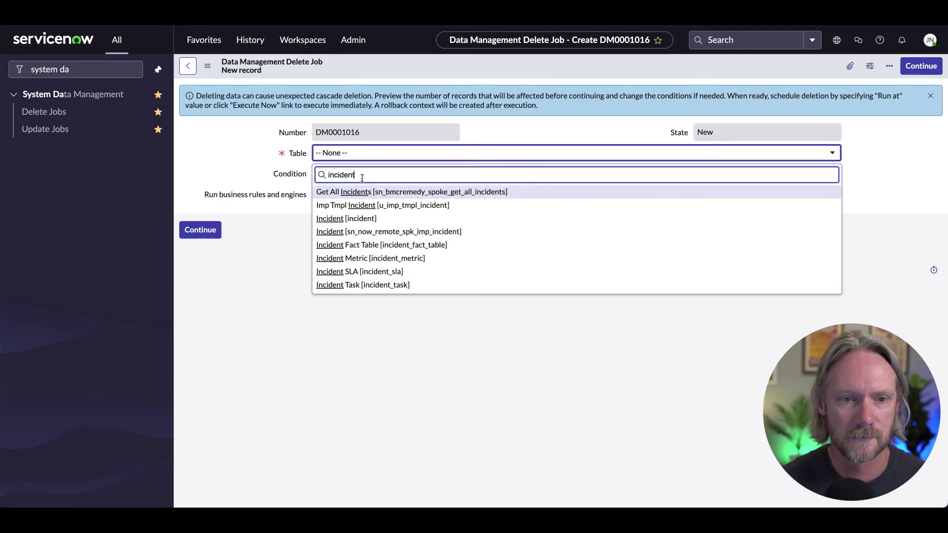
pyautogui.click(348, 219)
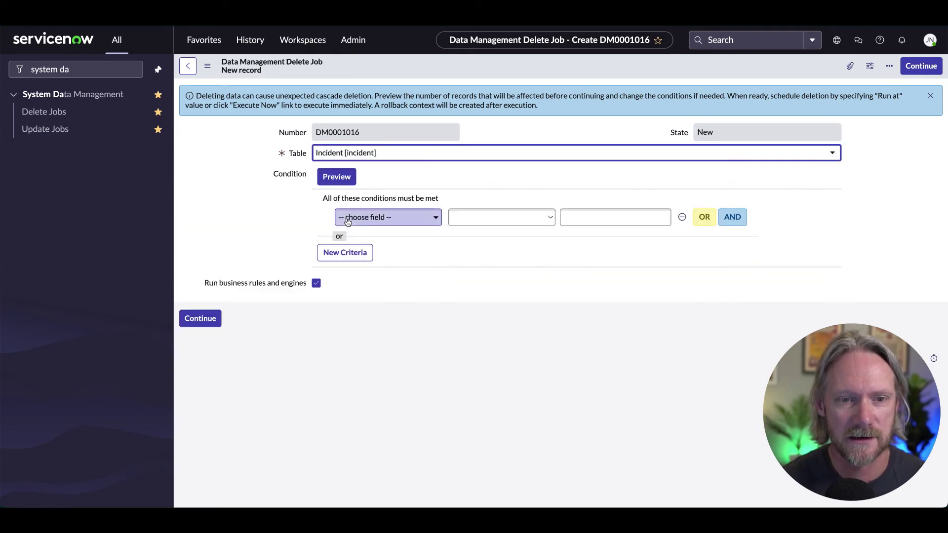
pyautogui.click(359, 220)
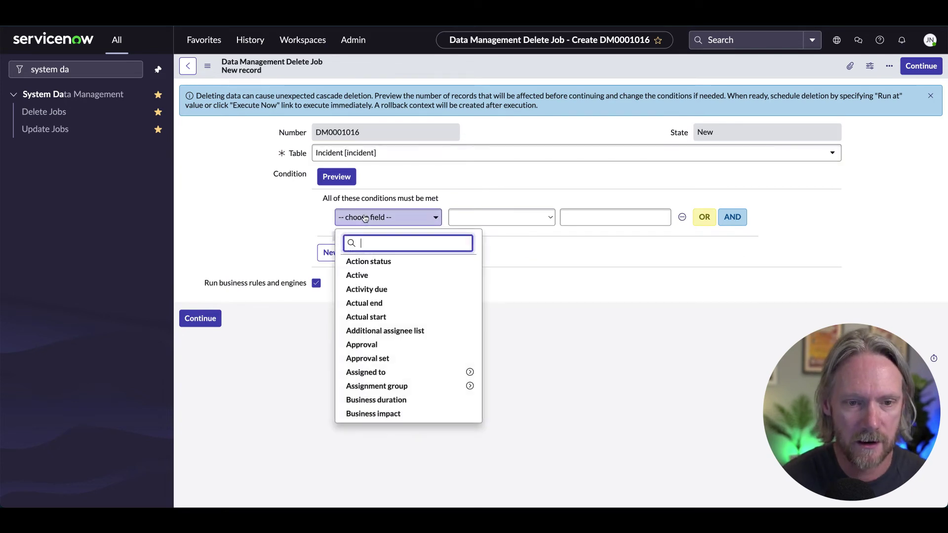
pyautogui.write('short')
pyautogui.press('Down')
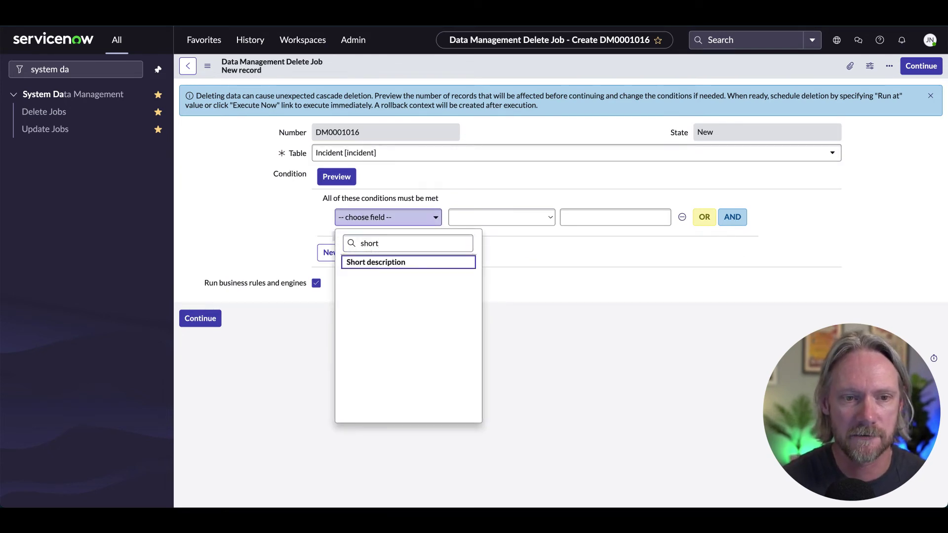
pyautogui.press('Return')
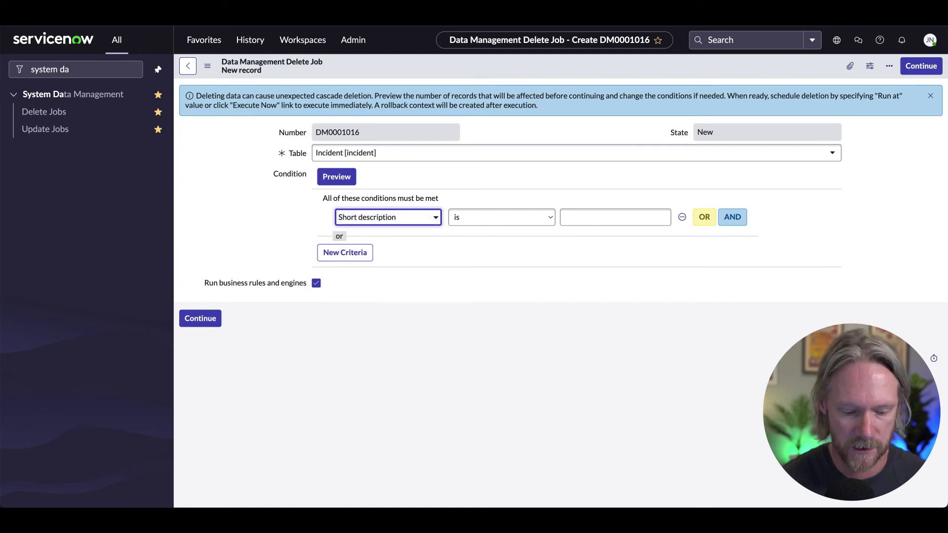
pyautogui.press('Tab')
pyautogui.press('c')
pyautogui.press('Tab')
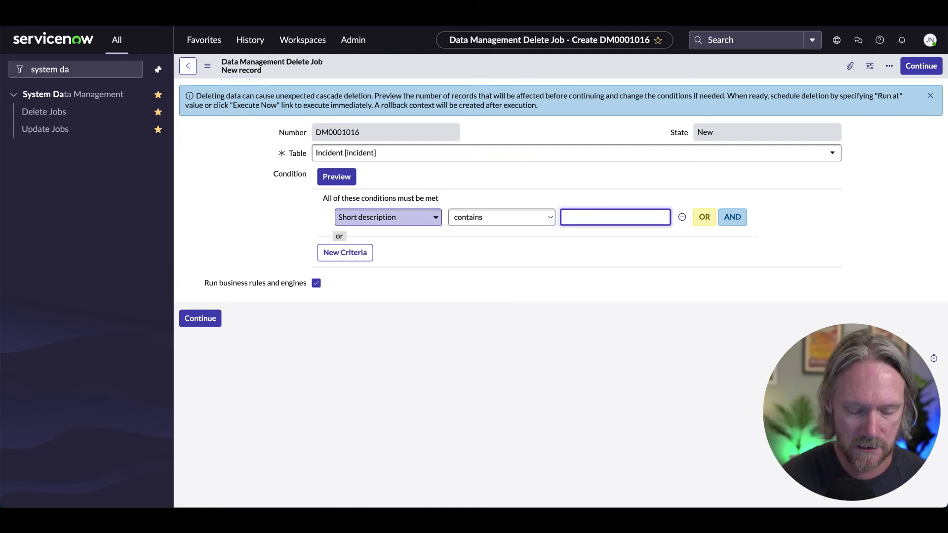
pyautogui.write('test de')
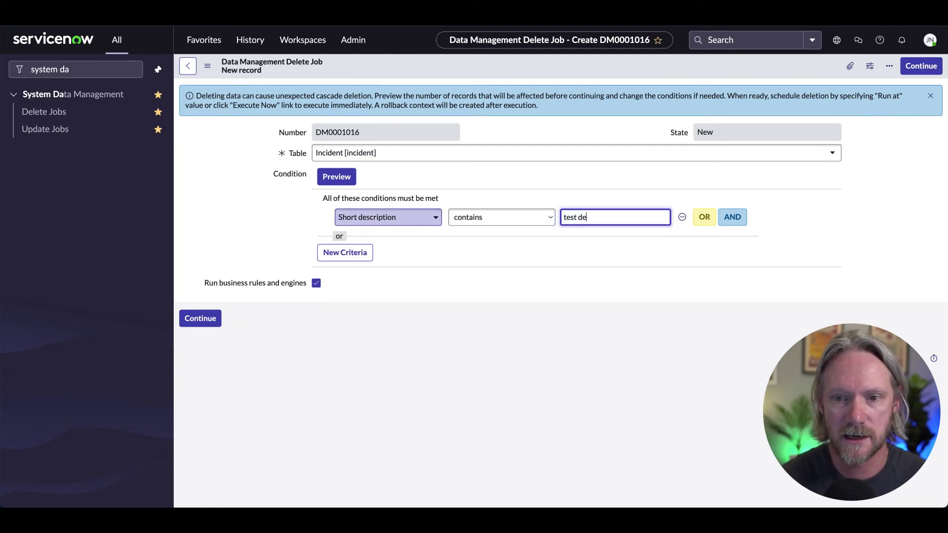
pyautogui.write('lete')
pyautogui.hotkey('ctrl', 'a')
pyautogui.press('BackSpace')
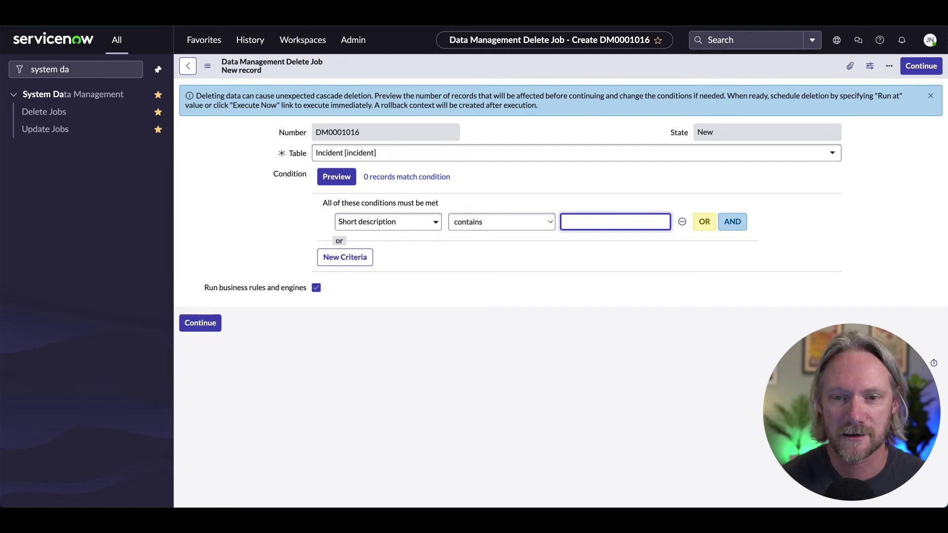
# Set the Short description condition's value to "demo to" and preview the matching incidents.
pyautogui.write('demo ')
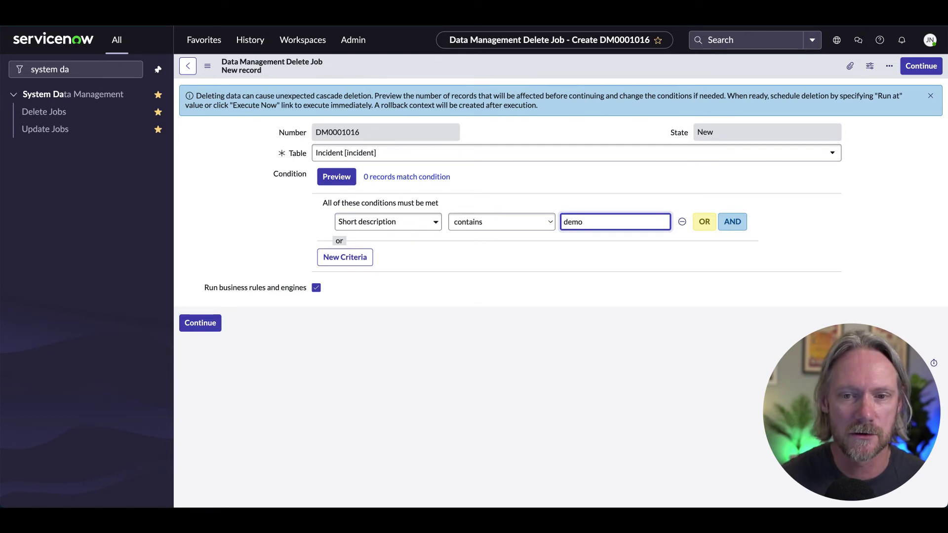
pyautogui.write('to')
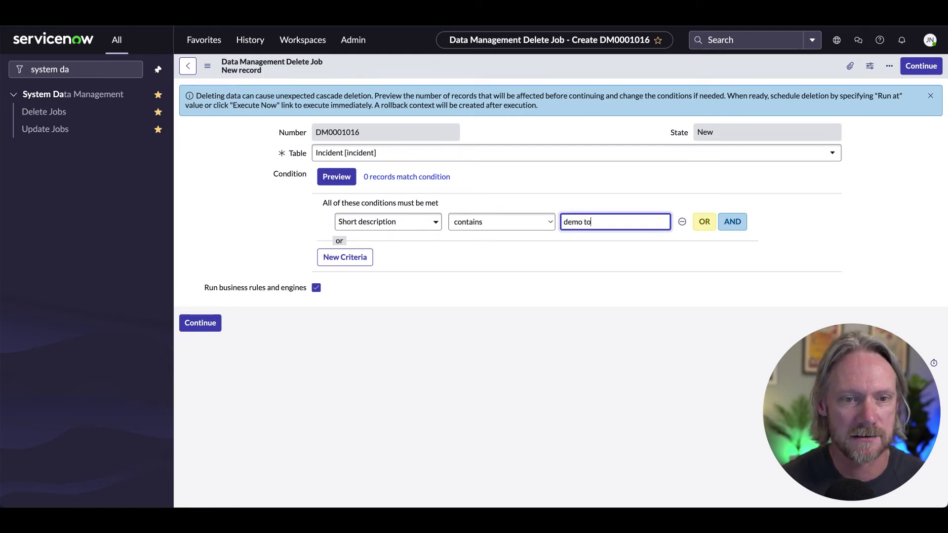
pyautogui.click(330, 179)
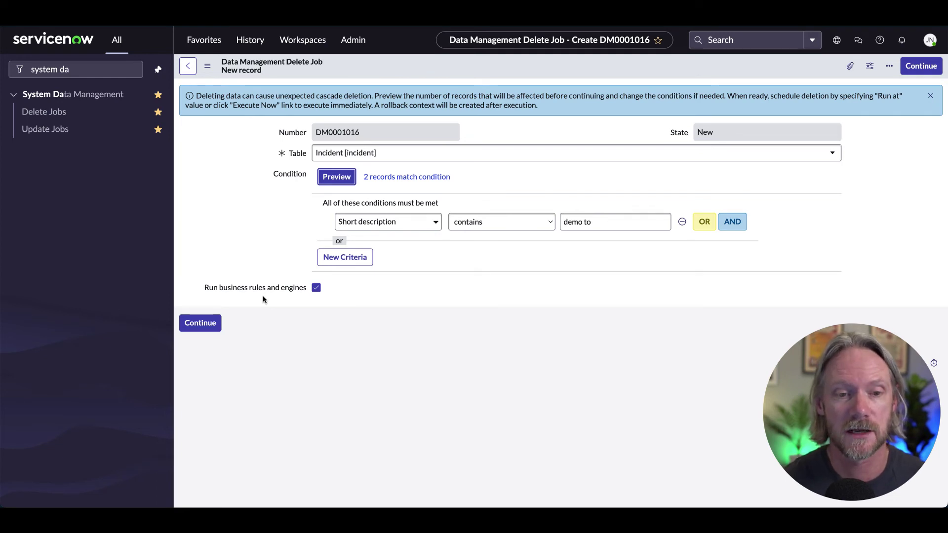
# Save the delete job with business rules and engines enabled and preview its cascade deletions by table.
pyautogui.click(200, 324)
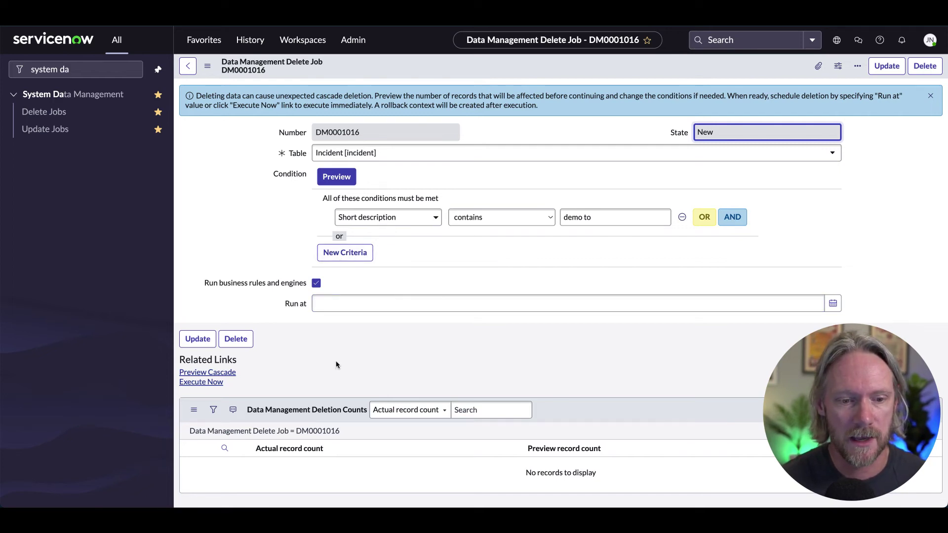
pyautogui.scroll(-1, 454, 393)
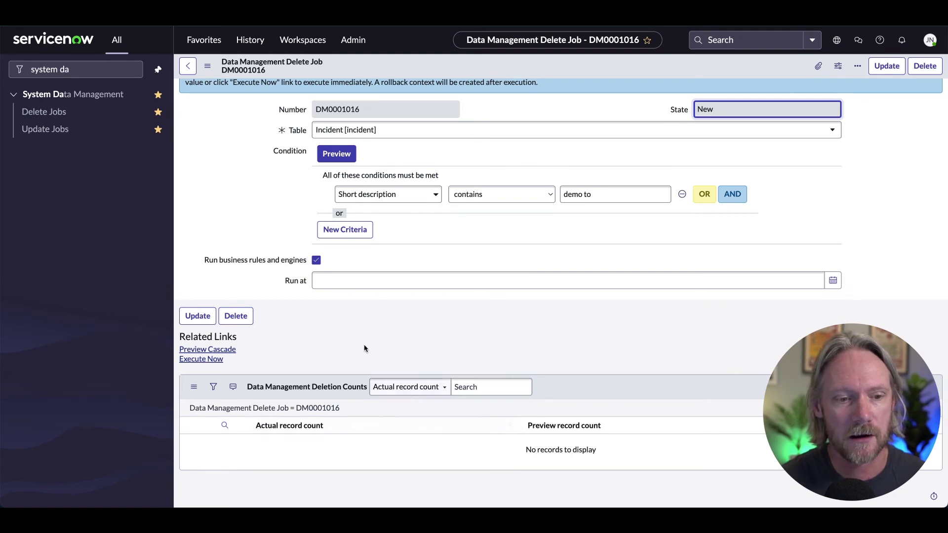
pyautogui.click(204, 351)
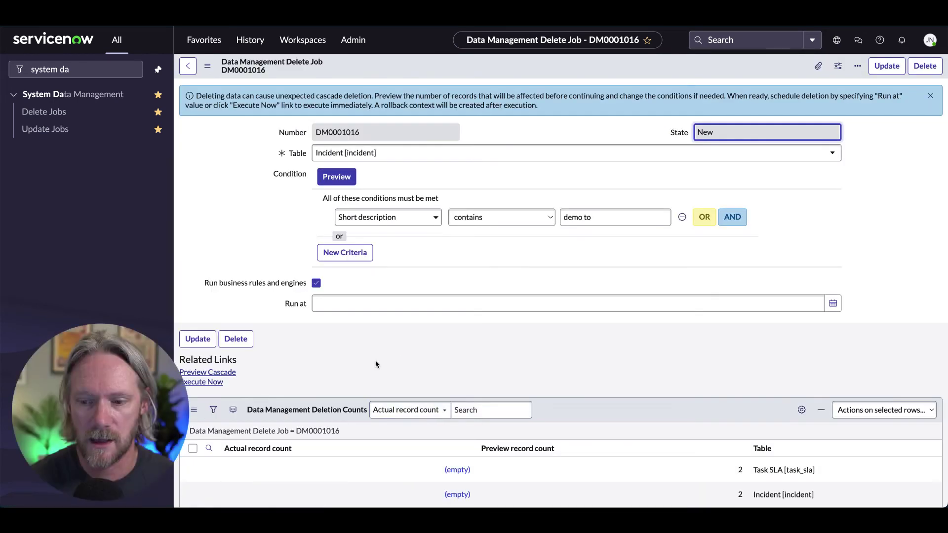
pyautogui.scroll(-2, 522, 360)
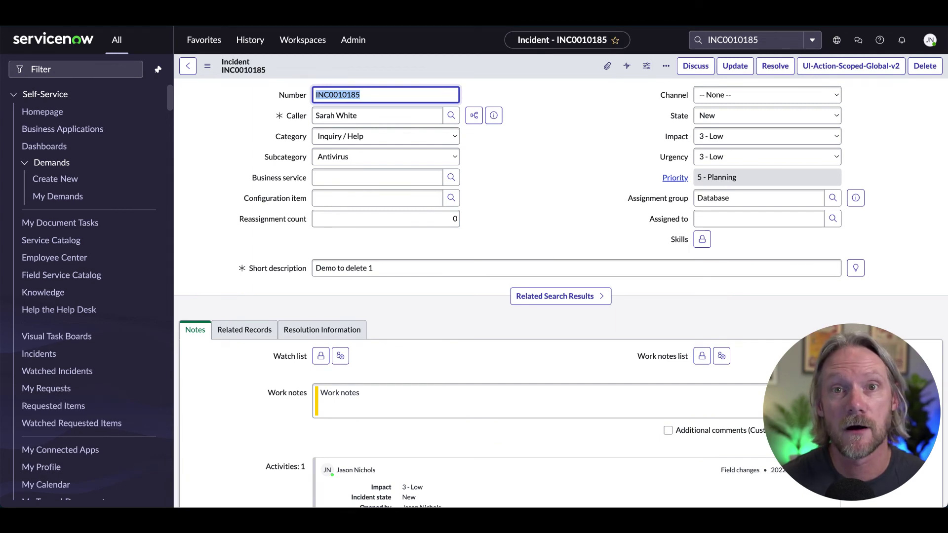
# Review the Demo to delete 1 incident's details and related lists before running the deletion.
pyautogui.scroll(-6, 463, 143)
pyautogui.scroll(6, 463, 143)
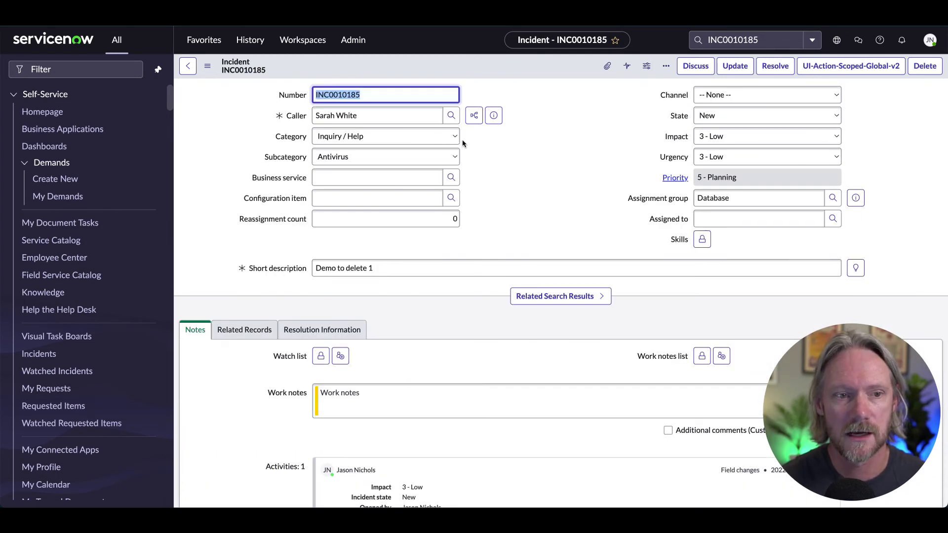
pyautogui.scroll(-6, 463, 143)
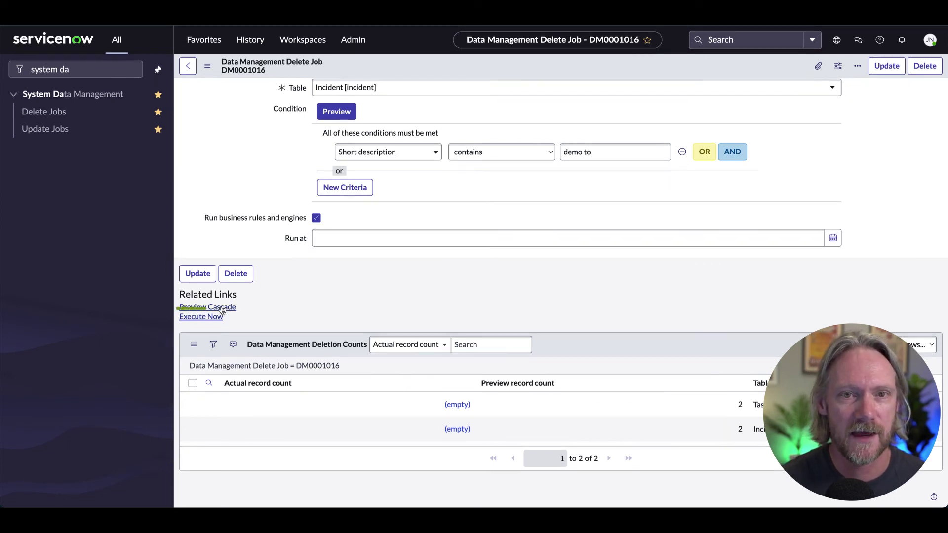
# Execute the delete job immediately, accept the cascade deletion, and refresh the list of active incidents created today.
pyautogui.click(201, 319)
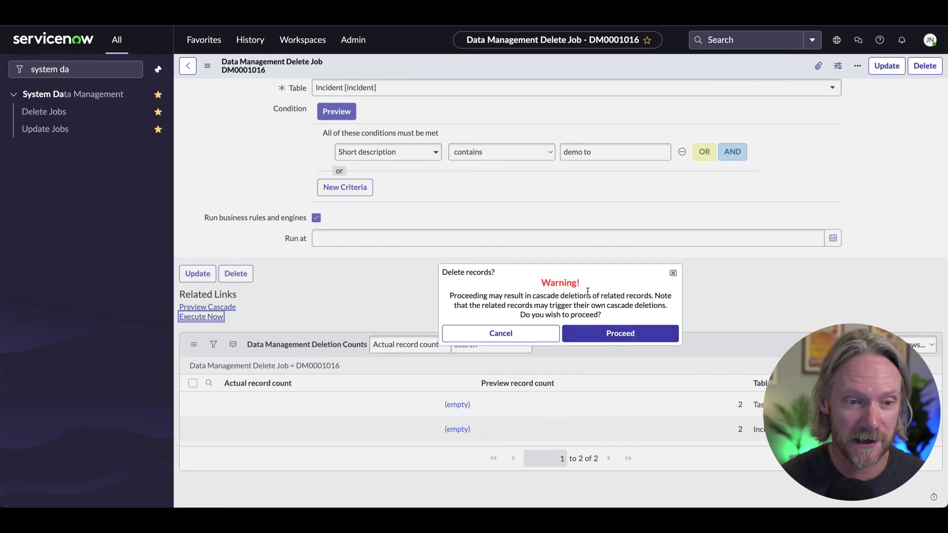
pyautogui.click(620, 335)
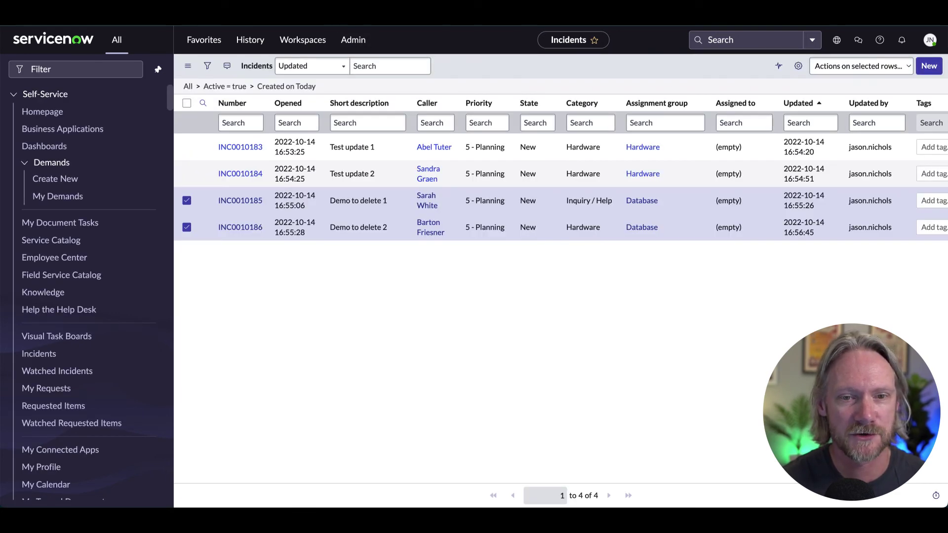
pyautogui.click(289, 88)
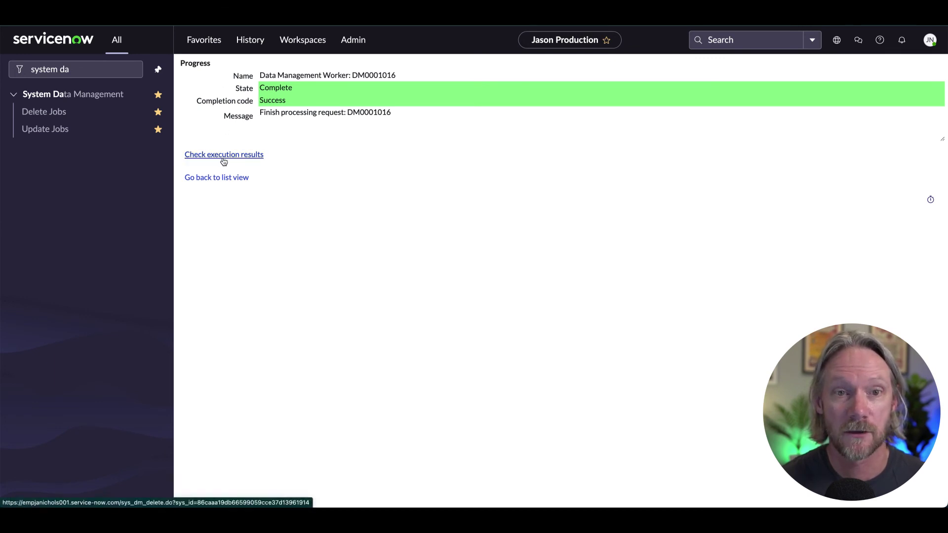
# Check the delete job's execution results and examine the records in its rollback context.
pyautogui.click(224, 155)
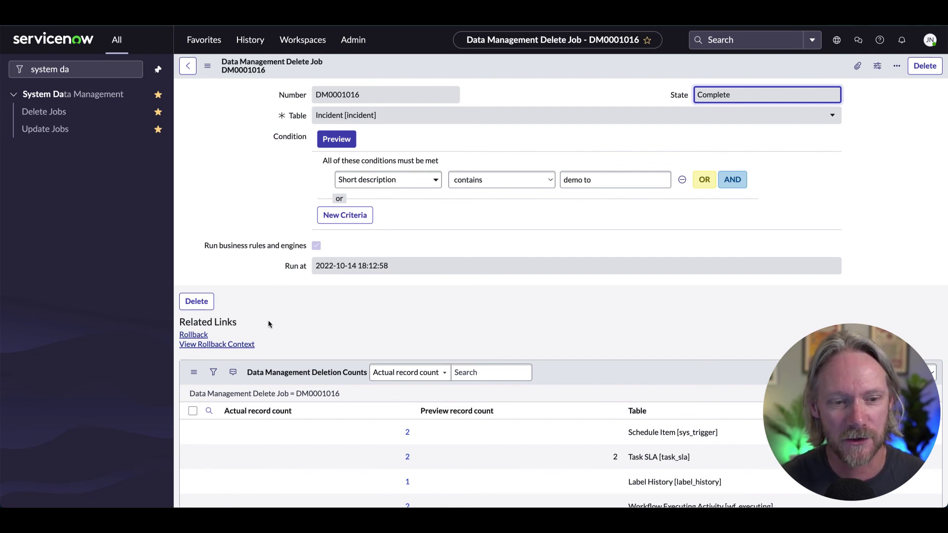
pyautogui.click(220, 345)
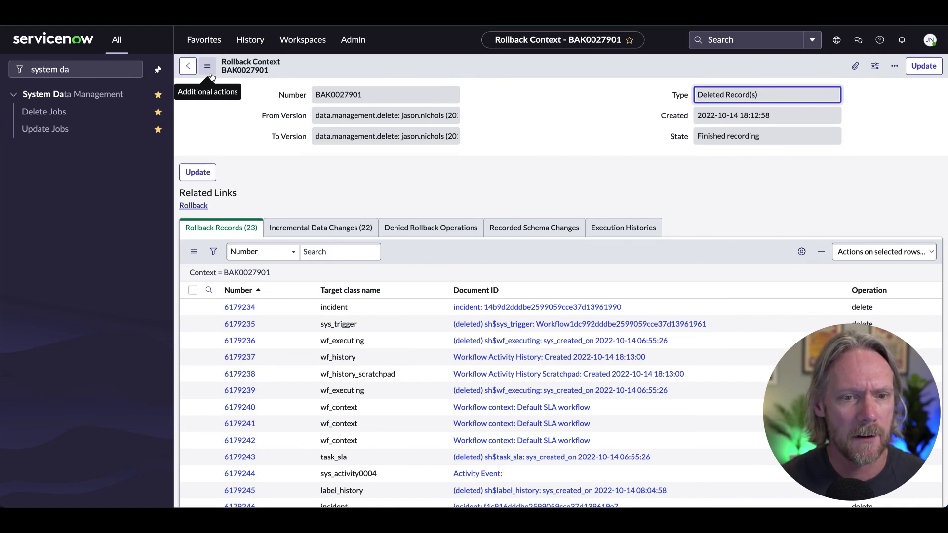
pyautogui.click(192, 67)
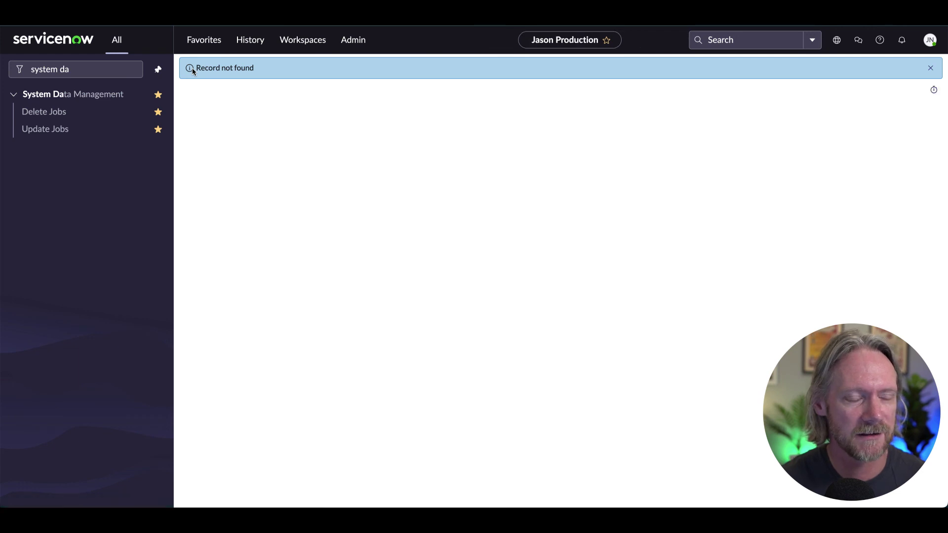
# Reopen the completed delete job from the Delete Jobs list and roll back its deletion.
pyautogui.click(43, 112)
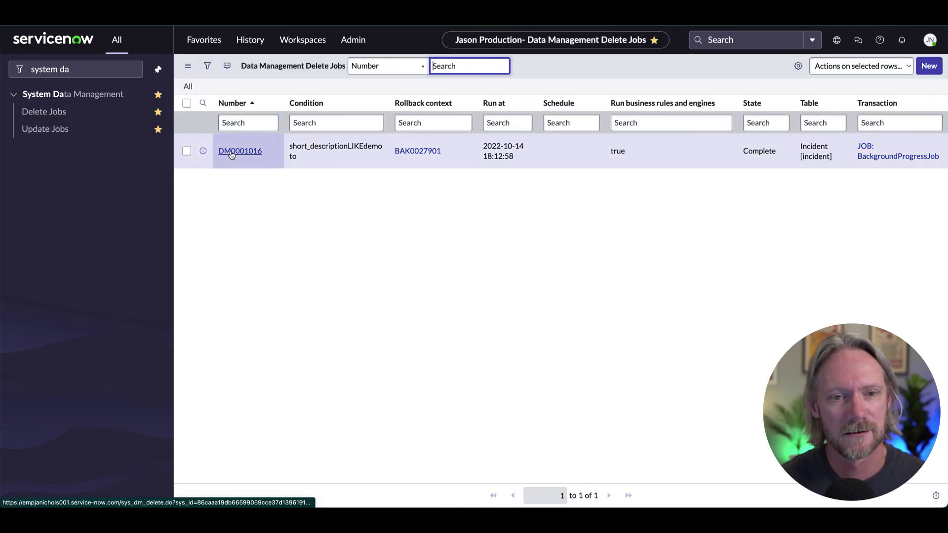
pyautogui.click(231, 154)
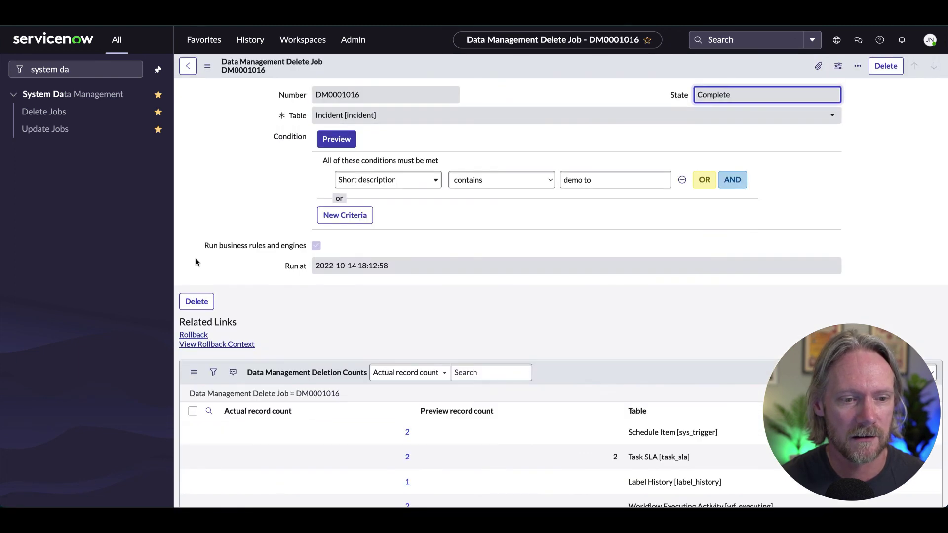
pyautogui.click(193, 336)
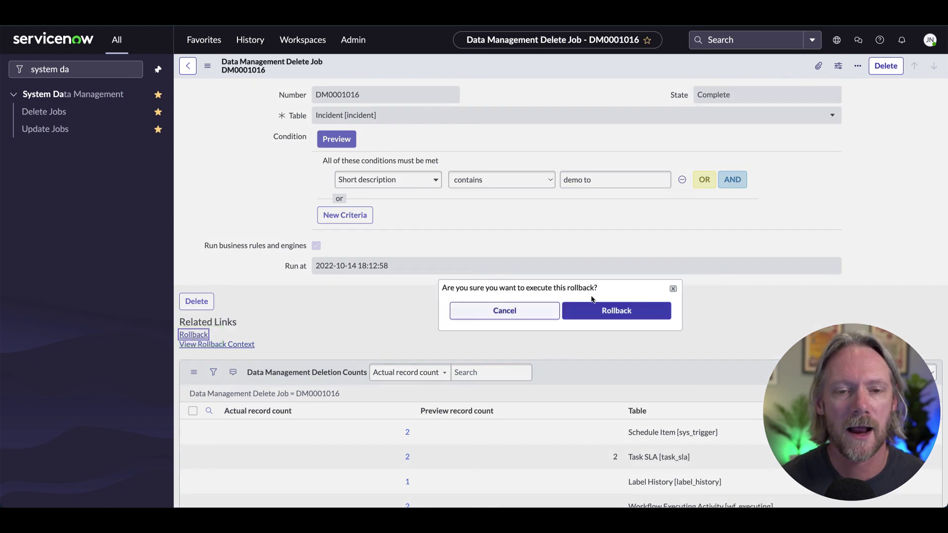
pyautogui.click(625, 315)
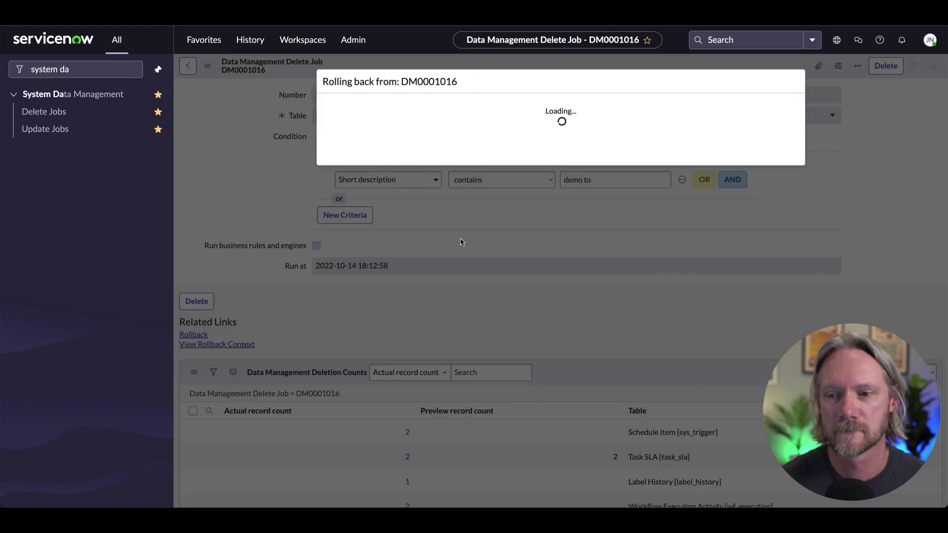
pyautogui.click(778, 250)
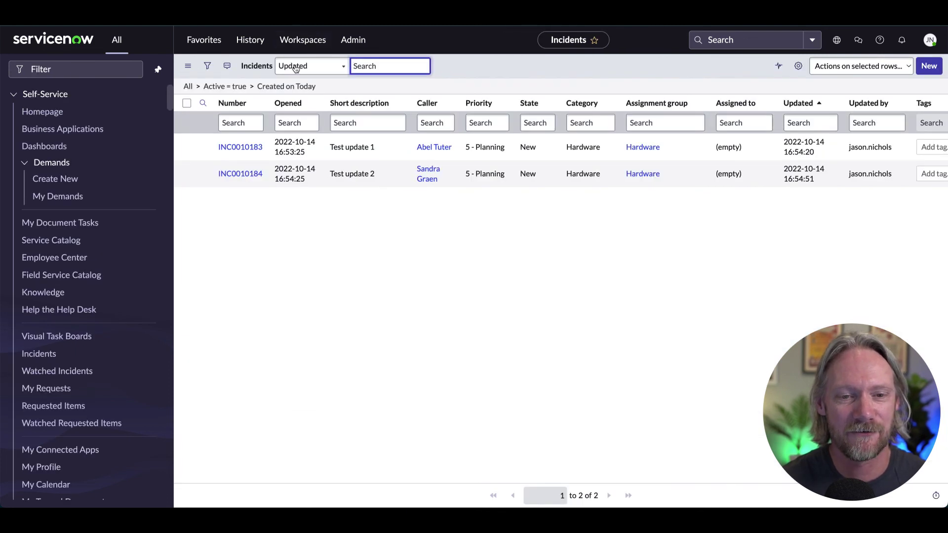
# Refresh the incident list and inspect the Demo to delete 1 incident's activities and Task SLAs following the rollback.
pyautogui.click(290, 87)
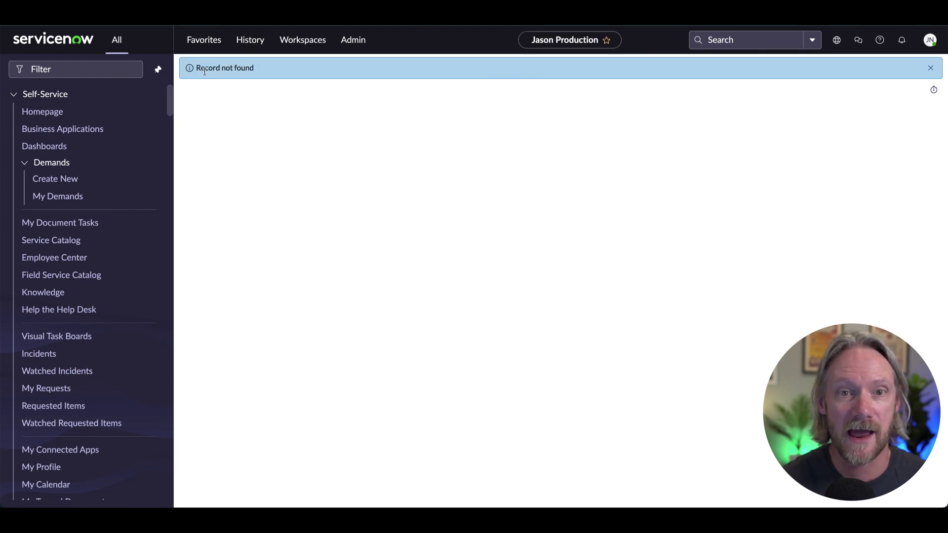
pyautogui.moveTo(198, 69); pyautogui.dragTo(261, 69)
pyautogui.click(325, 109)
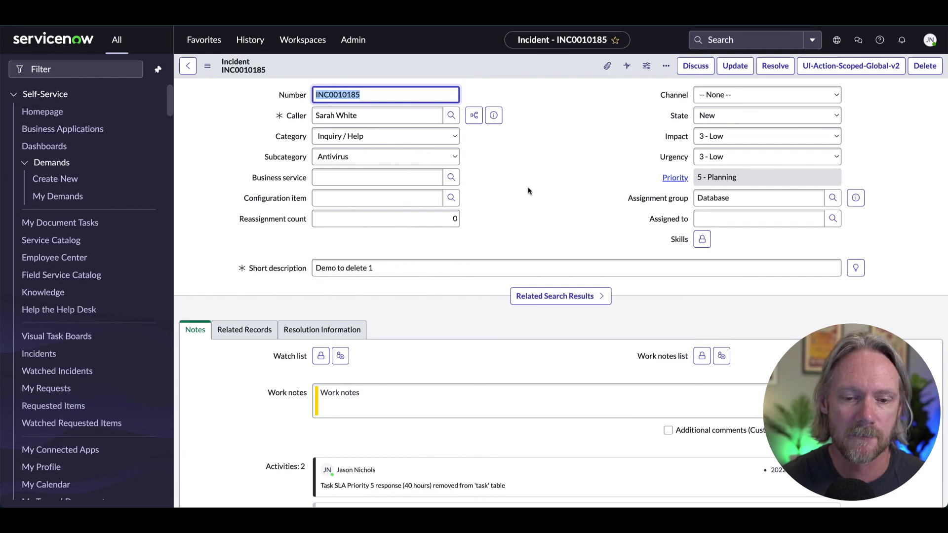
pyautogui.scroll(-7, 527, 190)
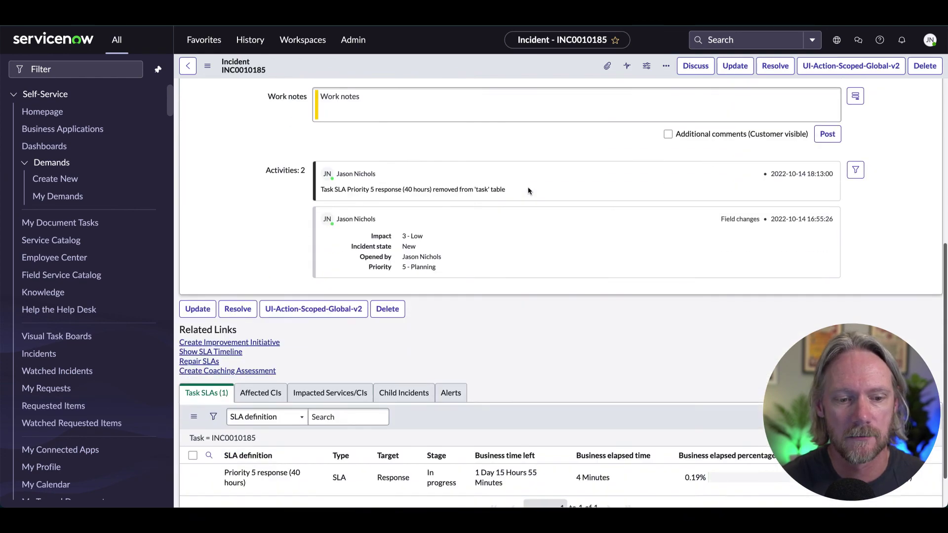